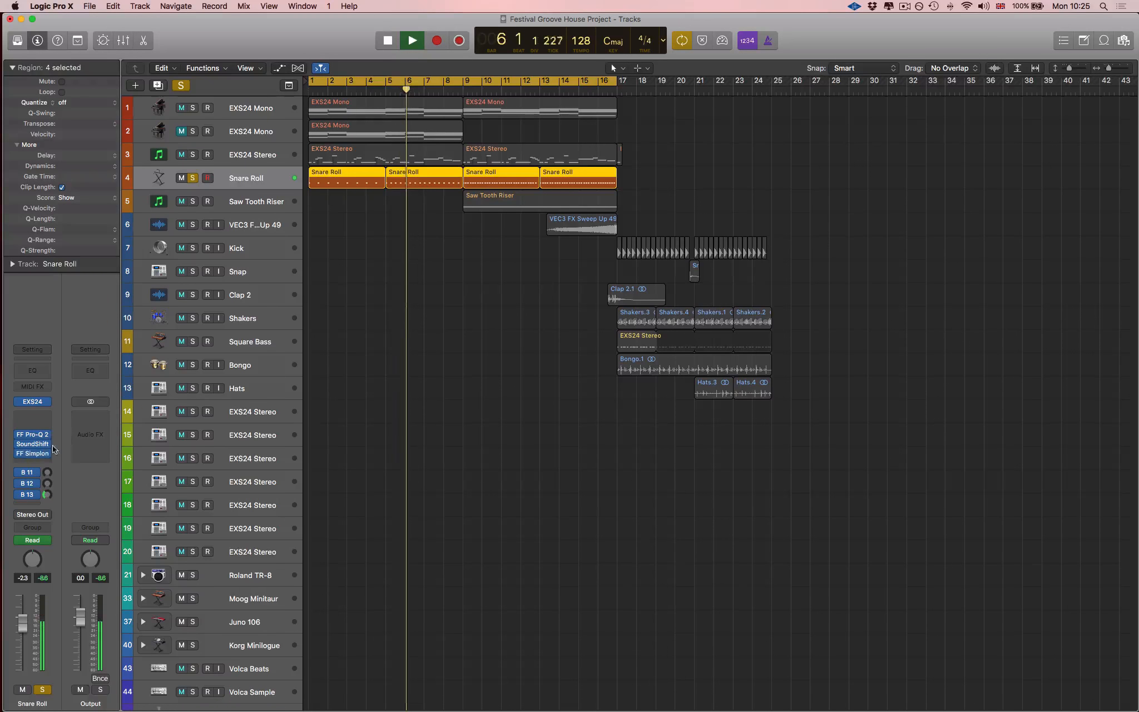
# - Show track automation and watch the Snare Roll's FF Simplon filter and SoundShifter pitch plug-ins respond during playback
pyautogui.press('a')
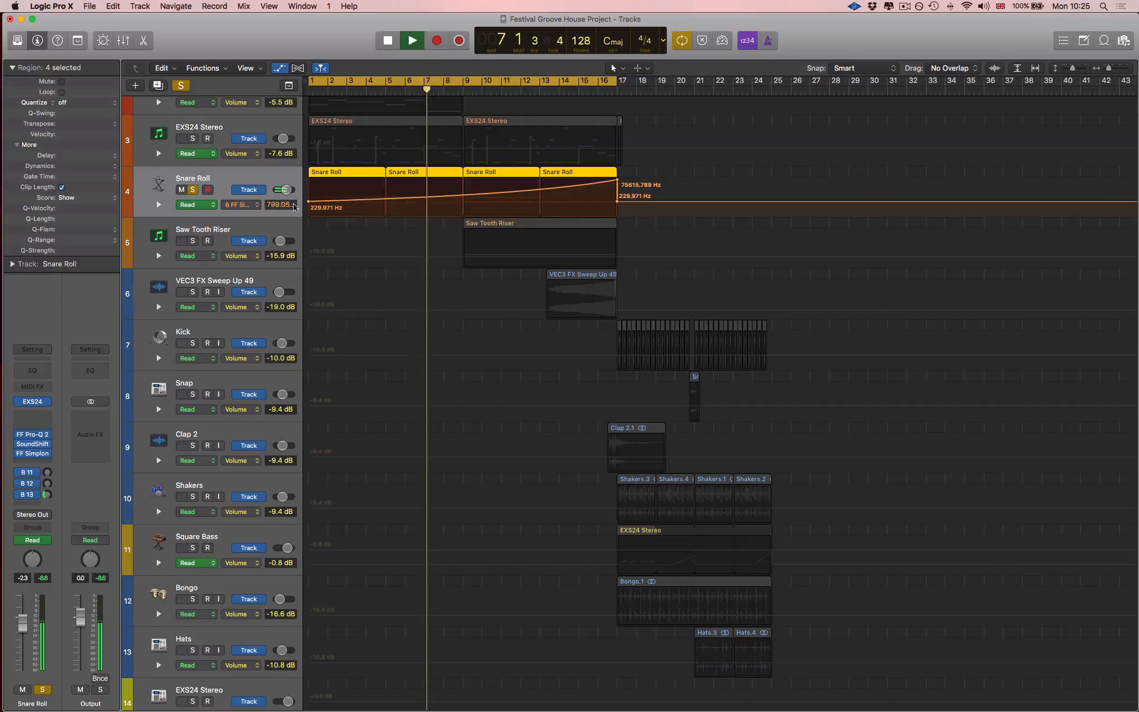
pyautogui.click(32, 453)
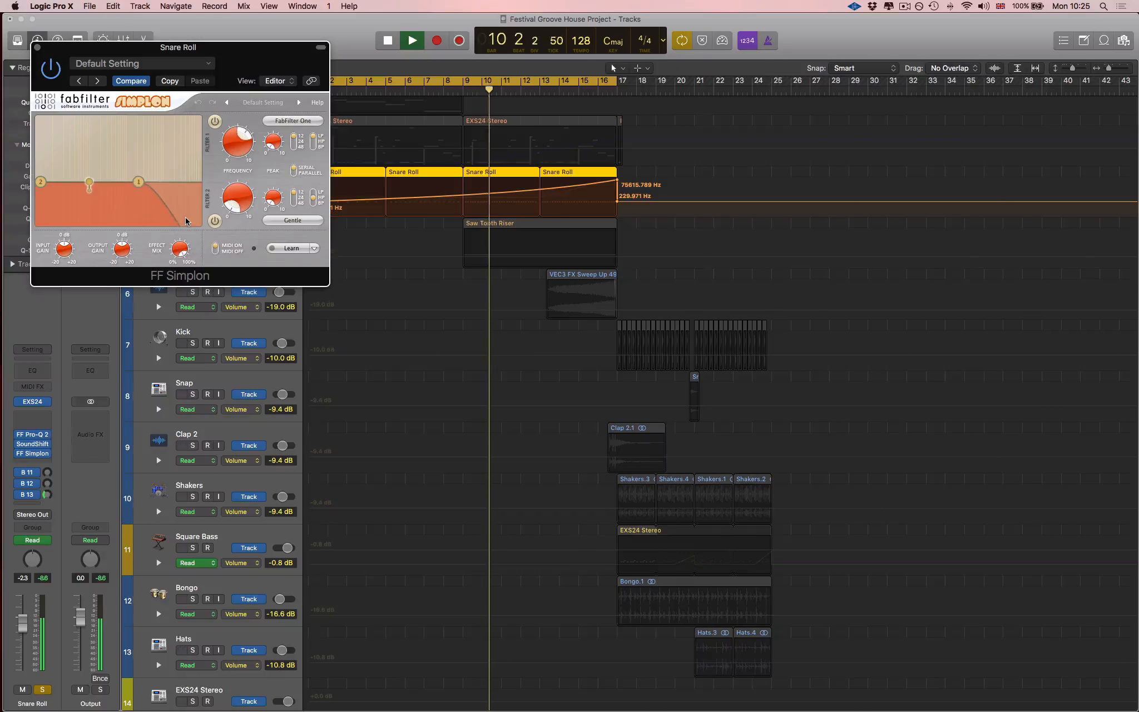
pyautogui.click(32, 444)
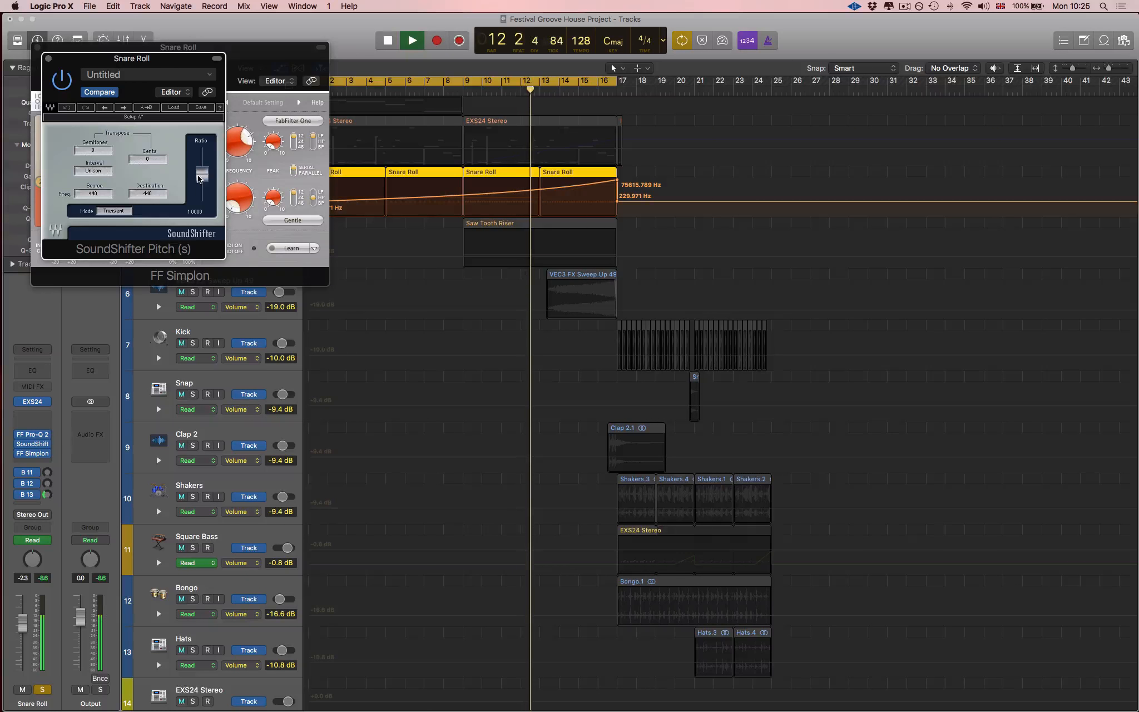
pyautogui.moveTo(200, 180); pyautogui.dragTo(199, 167)
pyautogui.moveTo(156, 62); pyautogui.dragTo(164, 286)
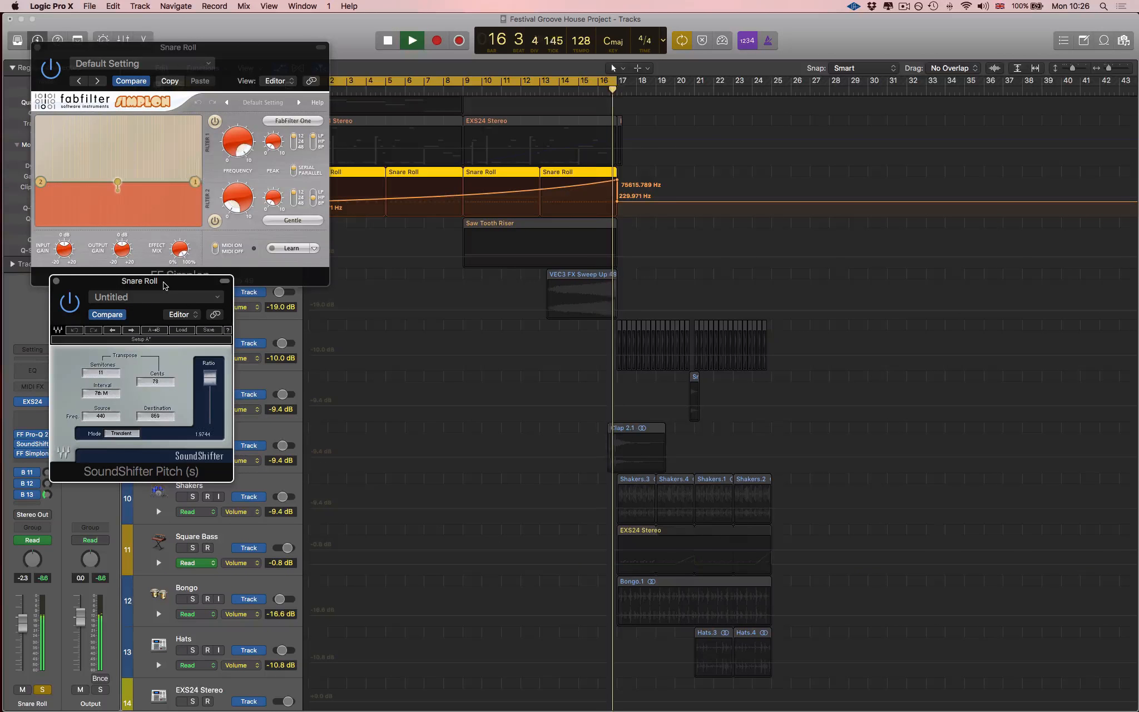
pyautogui.press('space')
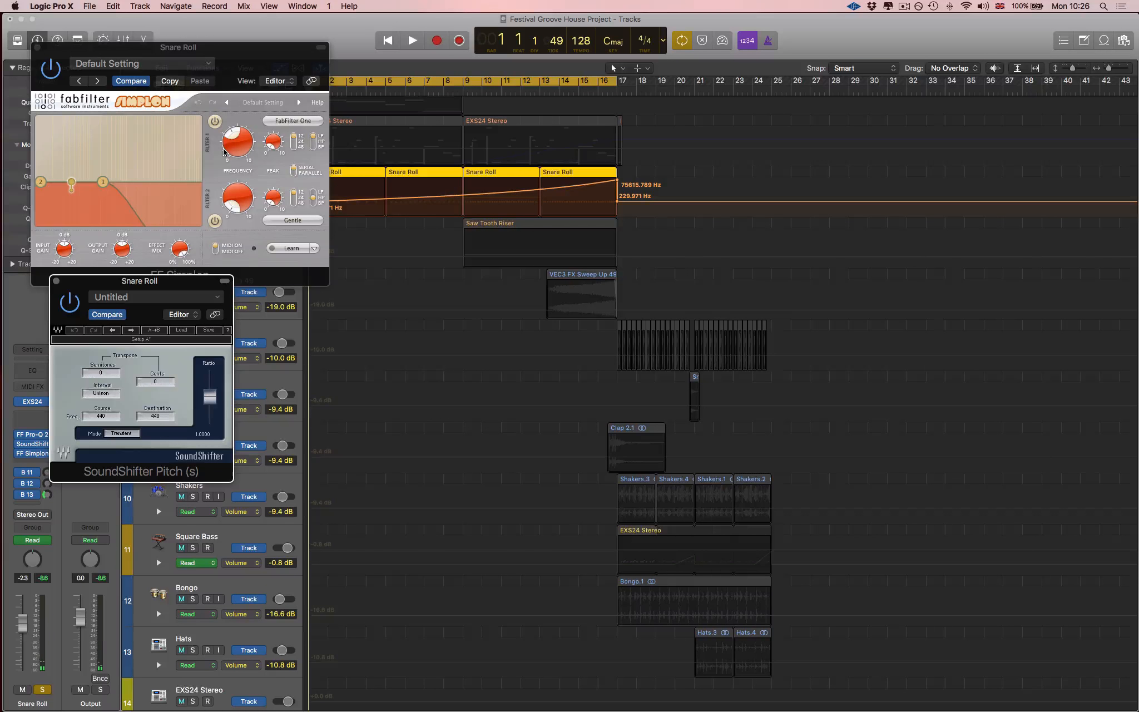
# - Delete the Snare Roll filter automation's reset point at bar 17 and reveal the track's SoundShifter pitch automation lane
pyautogui.click(616, 202)
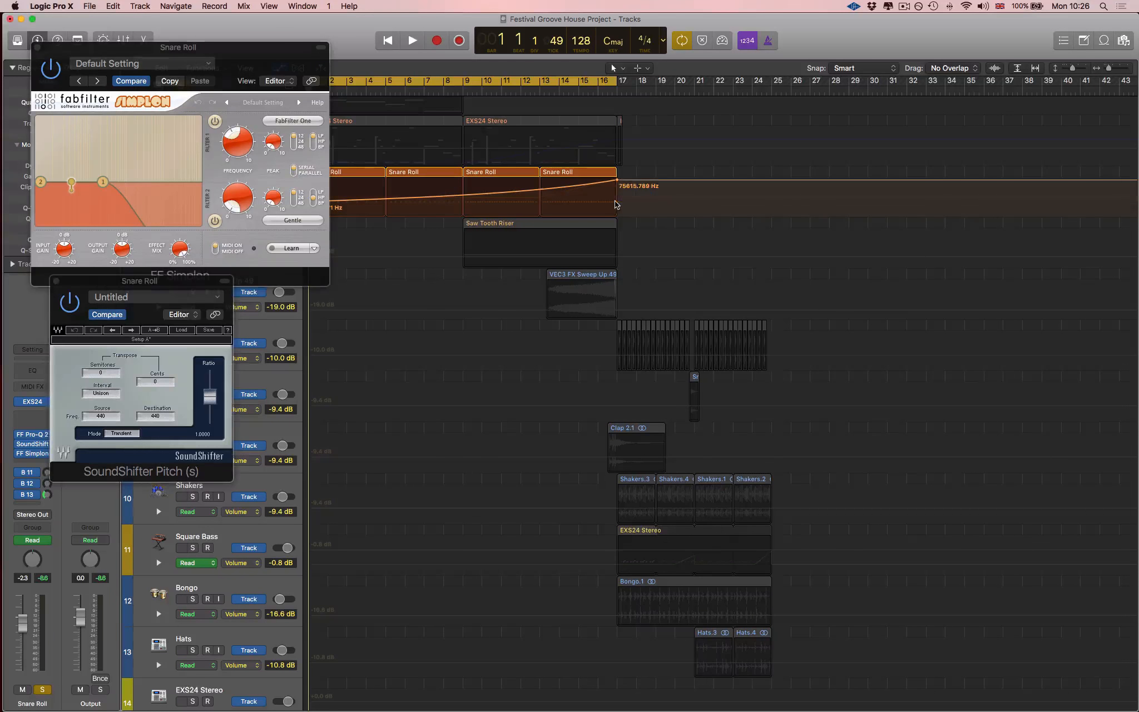
pyautogui.moveTo(149, 47); pyautogui.dragTo(510, 296)
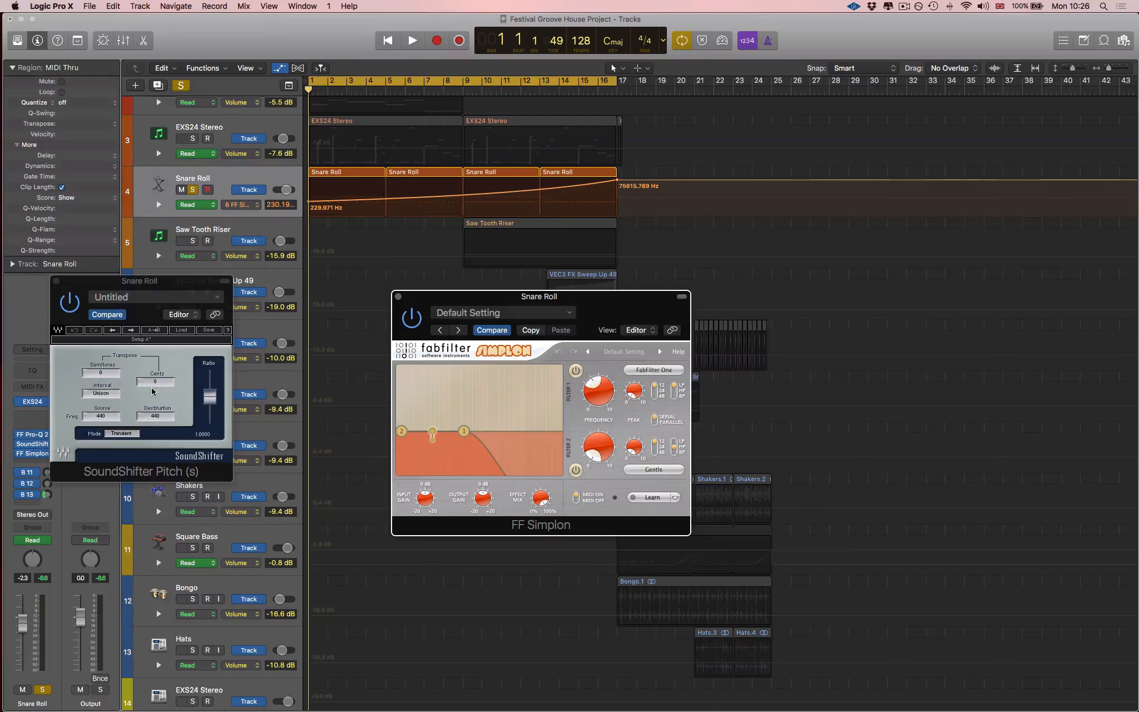
pyautogui.click(159, 204)
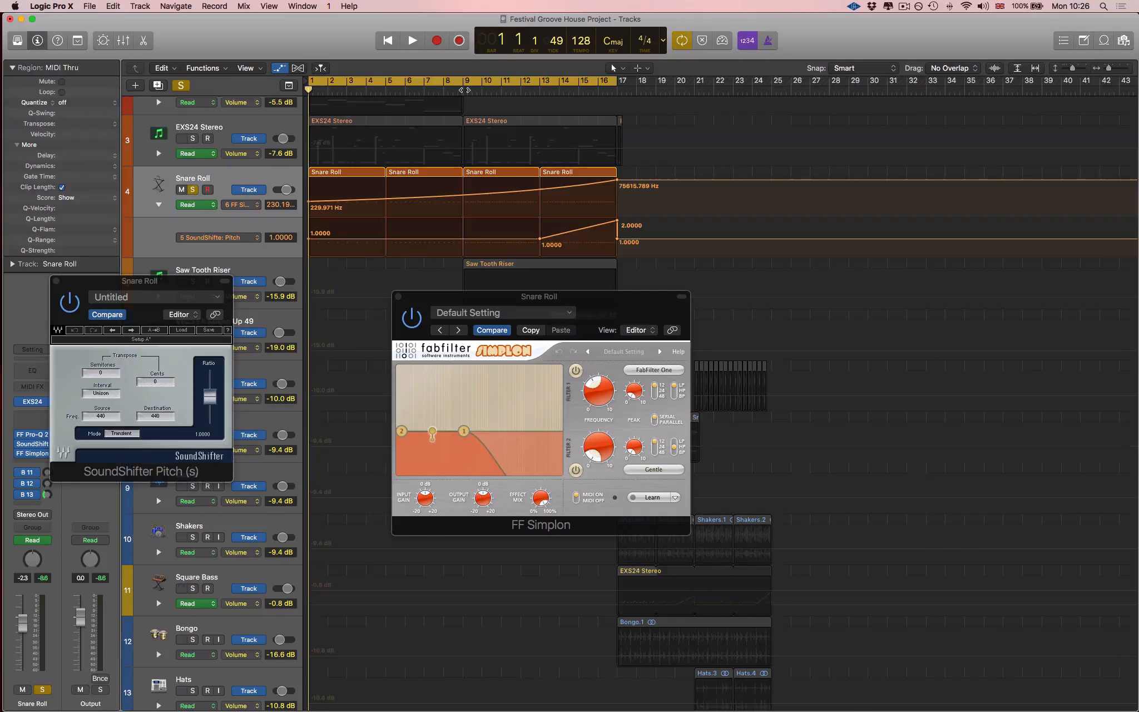
# - Play the snare roll from bar 9 and watch the filter frequency and pitch ratio in both plug-in windows
pyautogui.click(464, 88)
pyautogui.press('space')
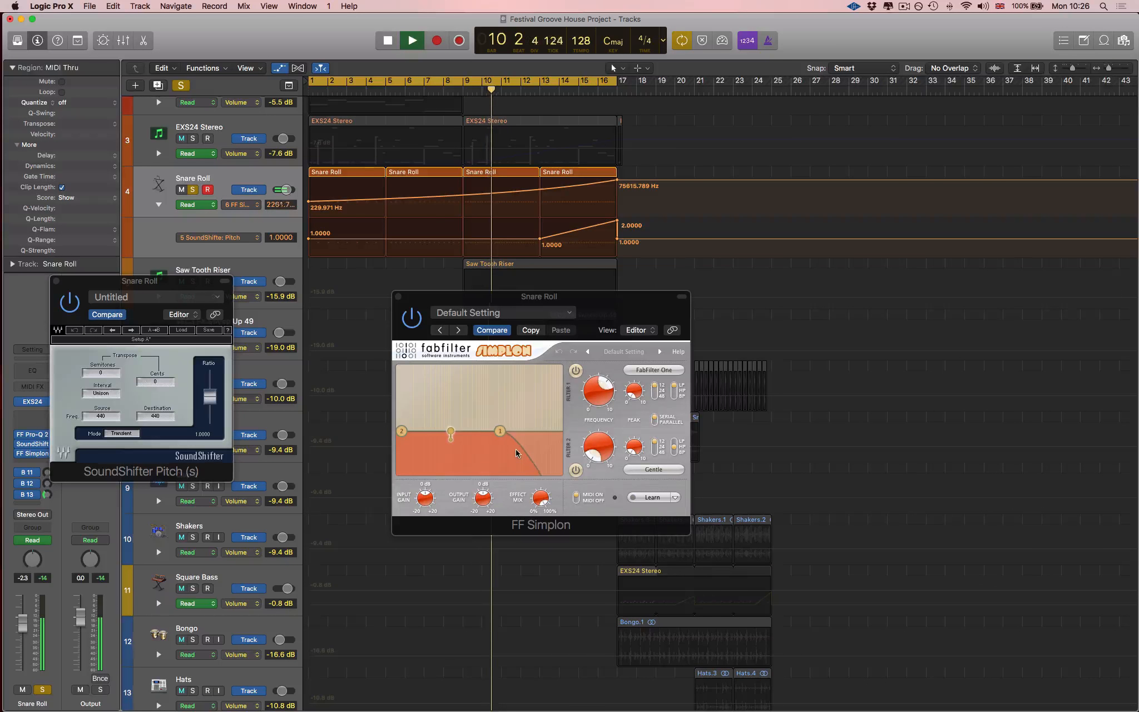
pyautogui.moveTo(220, 484); pyautogui.dragTo(349, 493)
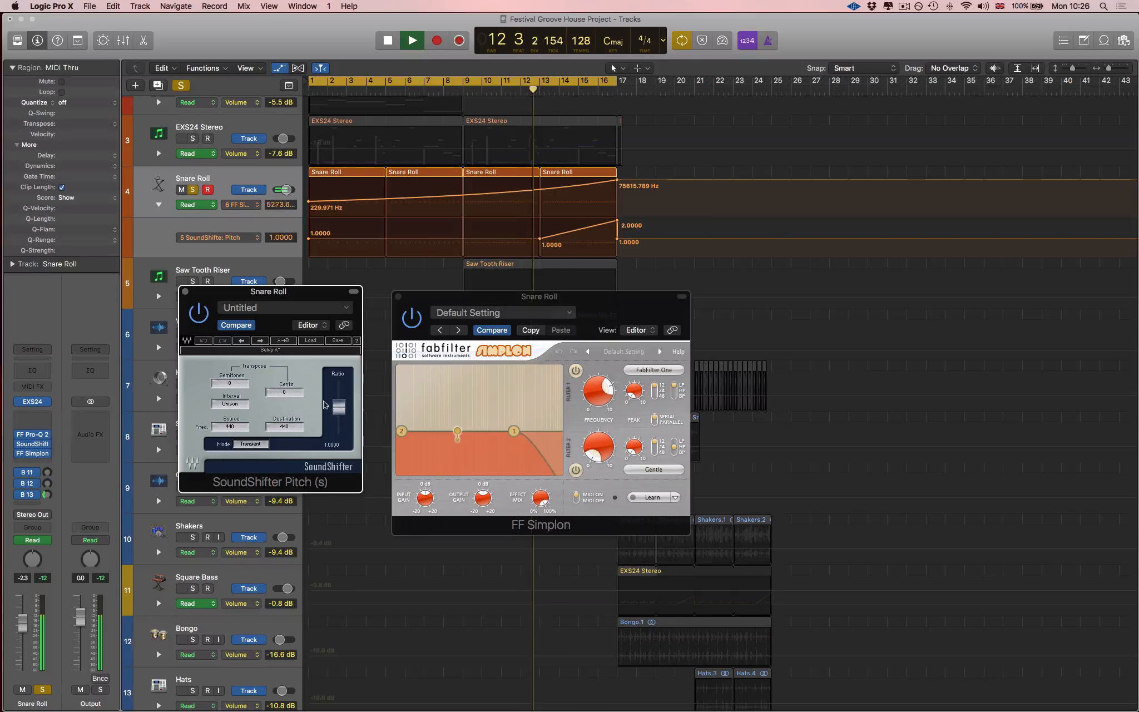
pyautogui.moveTo(338, 408); pyautogui.dragTo(337, 410)
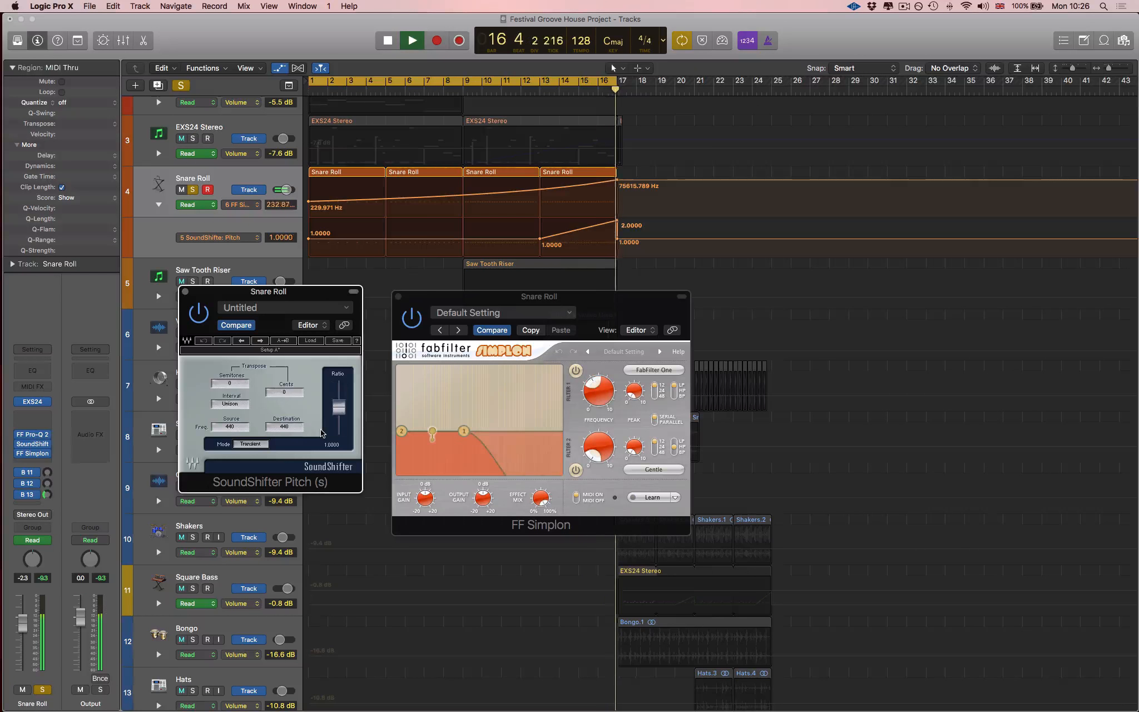
pyautogui.press('space')
# - Delete the SoundShifter pitch automation's reset point at bar 17 and audition the end of the roll with cycle mode off
pyautogui.click(617, 239)
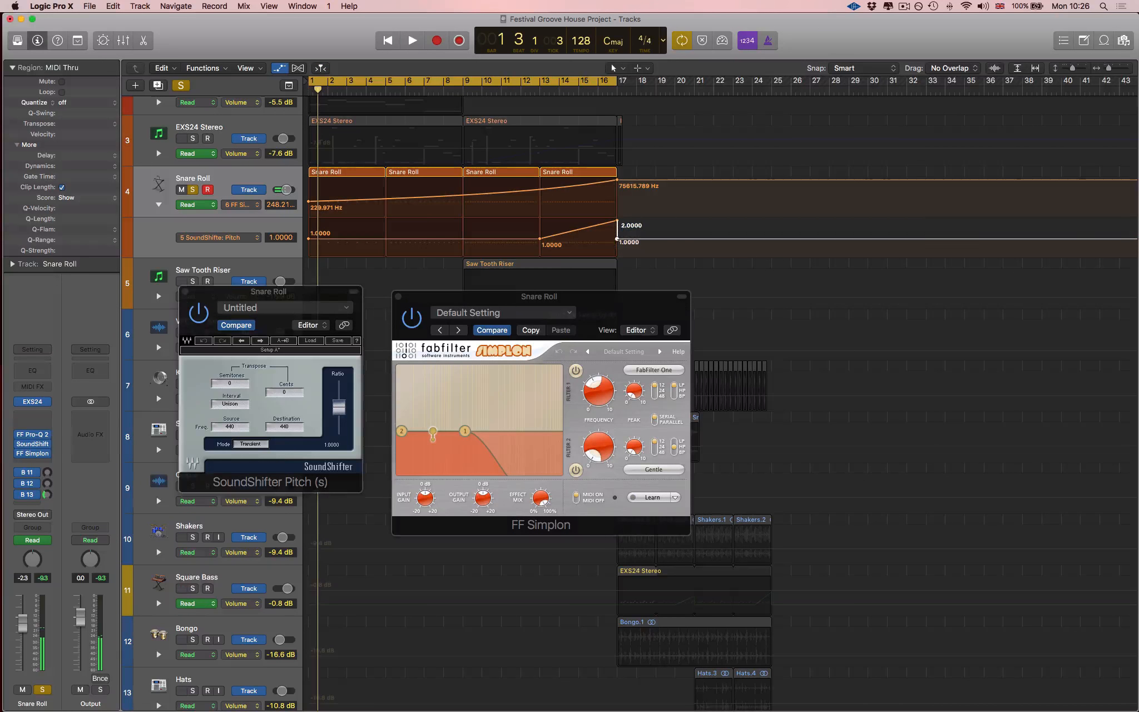
pyautogui.doubleClick(597, 91)
pyautogui.press('c')
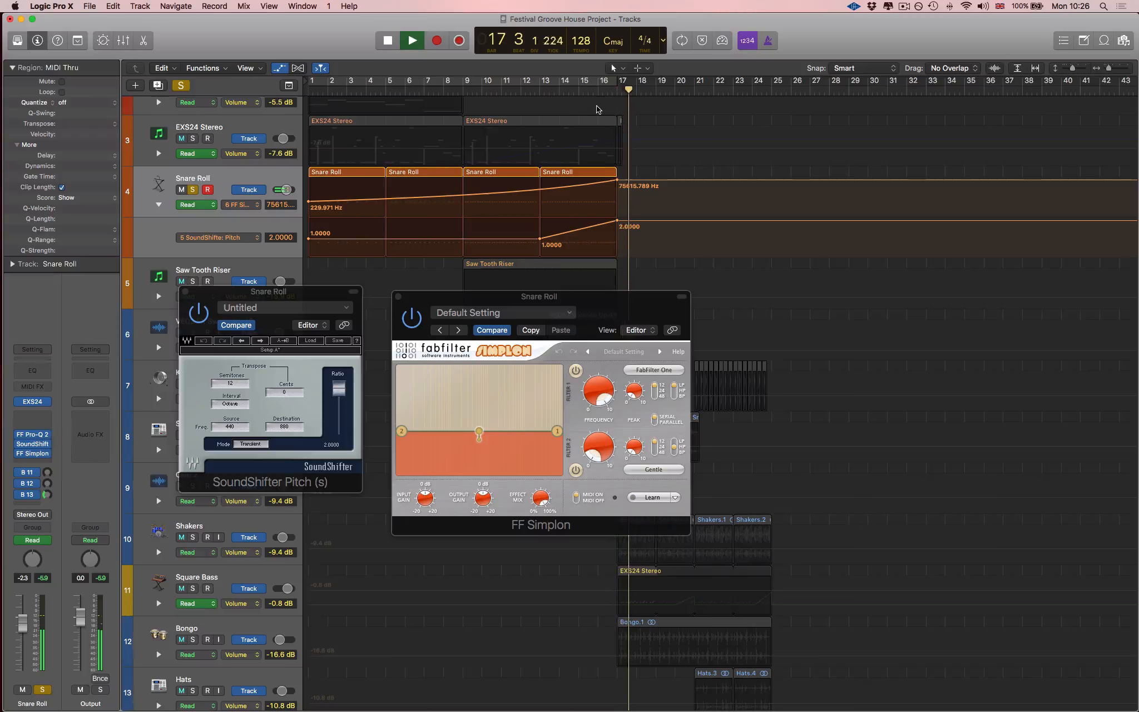
pyautogui.press('space')
# - Close both Snare Roll plug-in windows, unsolo the track and collapse its extra automation lane
pyautogui.click(398, 296)
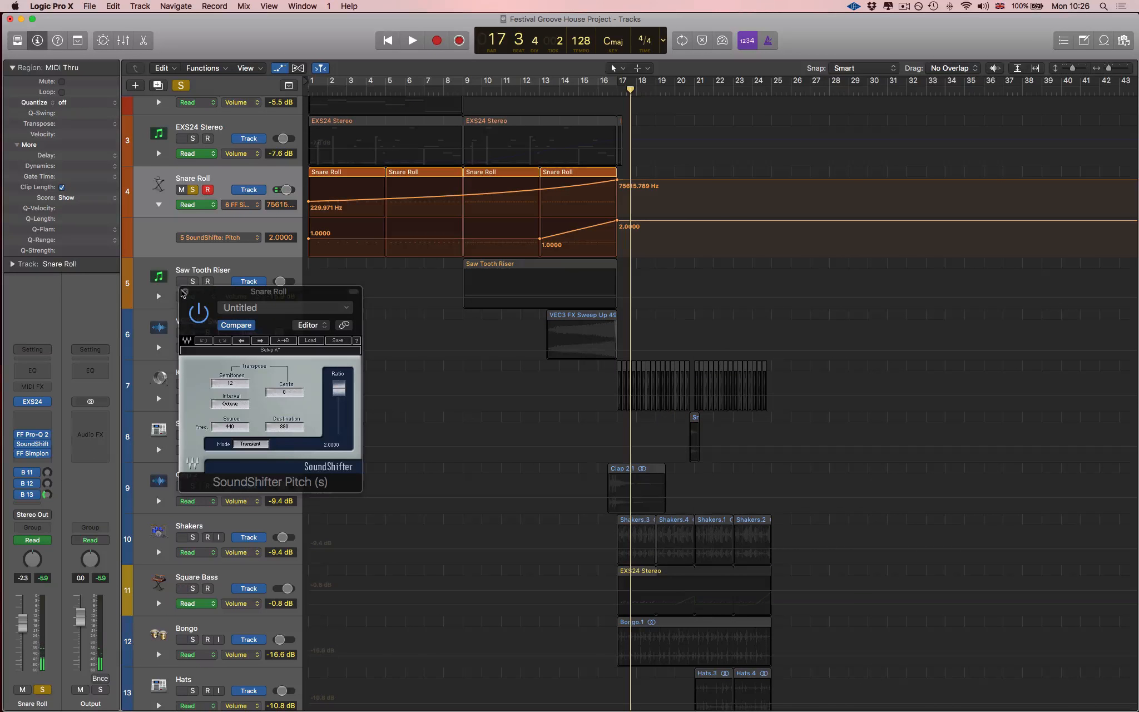
pyautogui.click(185, 291)
pyautogui.click(192, 192)
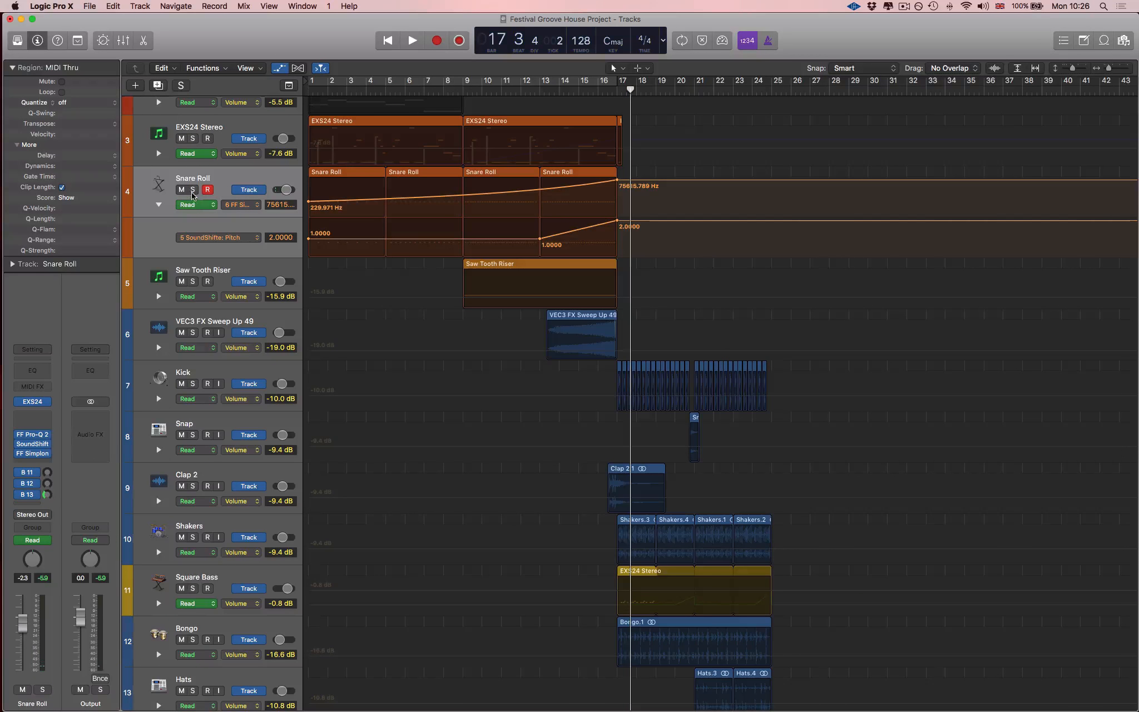
pyautogui.click(155, 205)
pyautogui.click(158, 205)
# - Open the Sylenth1 synth on the Saw Tooth Riser track and move its window lower over the arrangement
pyautogui.click(174, 234)
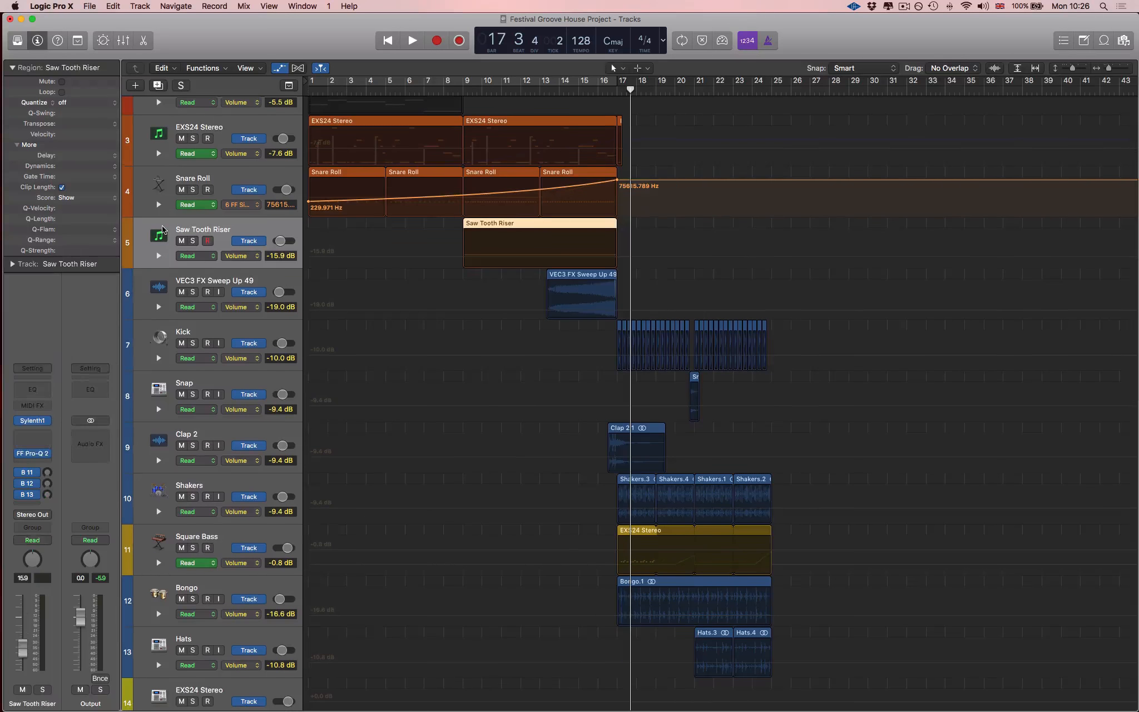
pyautogui.click(30, 424)
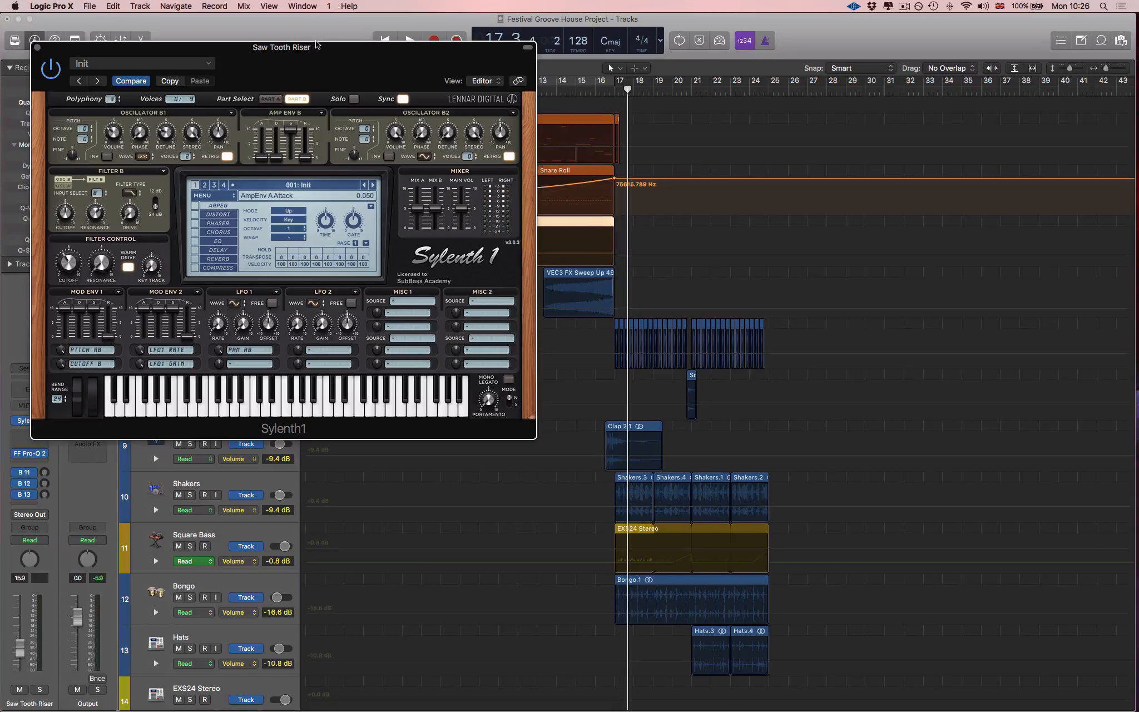
pyautogui.moveTo(318, 68); pyautogui.dragTo(342, 254)
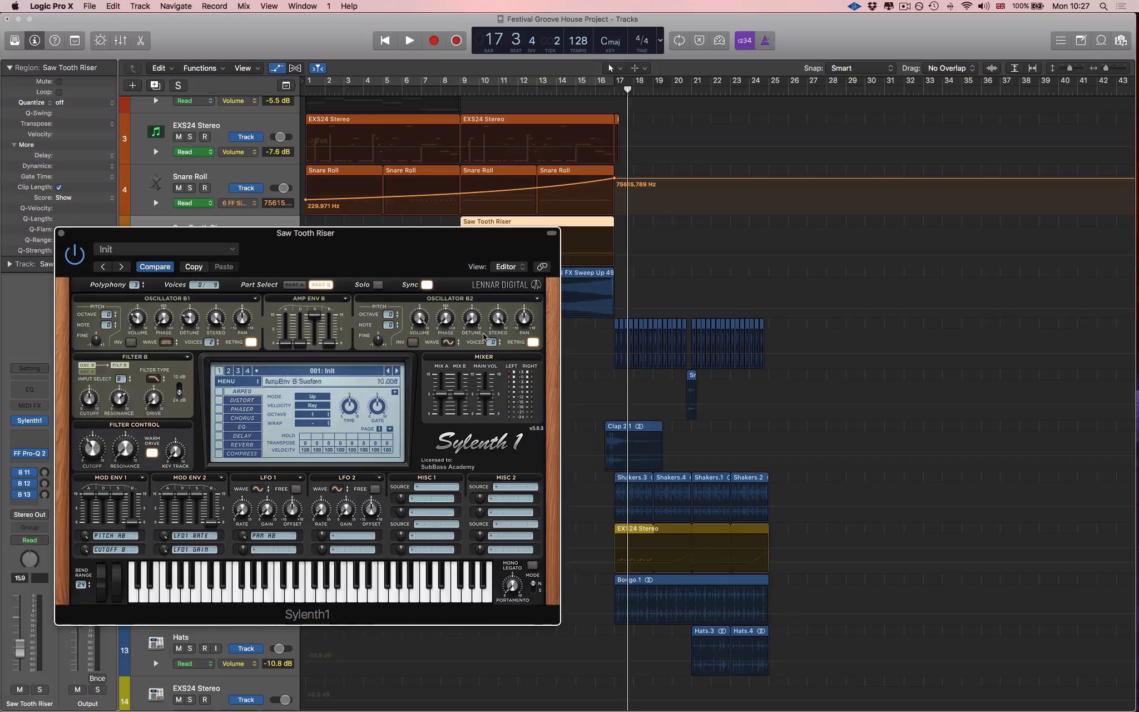
# - Examine the riser's oscillators in Part A and Part B, including Oscillator B1's waveform choice and volume
pyautogui.click(295, 284)
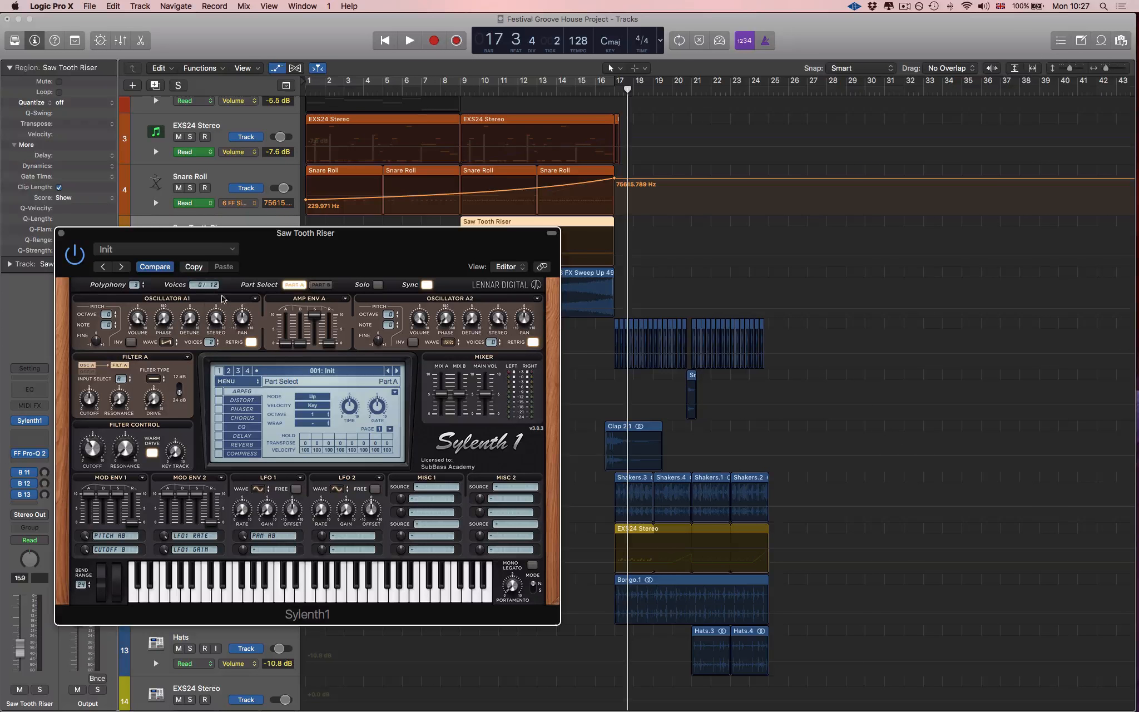
pyautogui.click(316, 287)
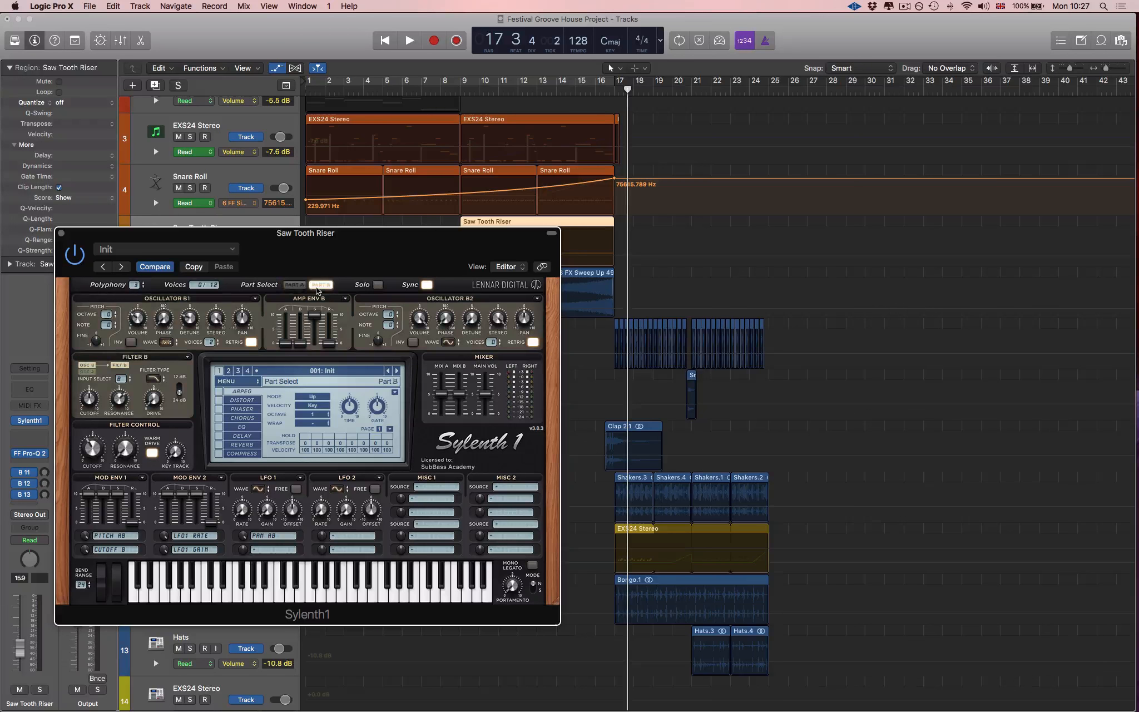
pyautogui.click(166, 343)
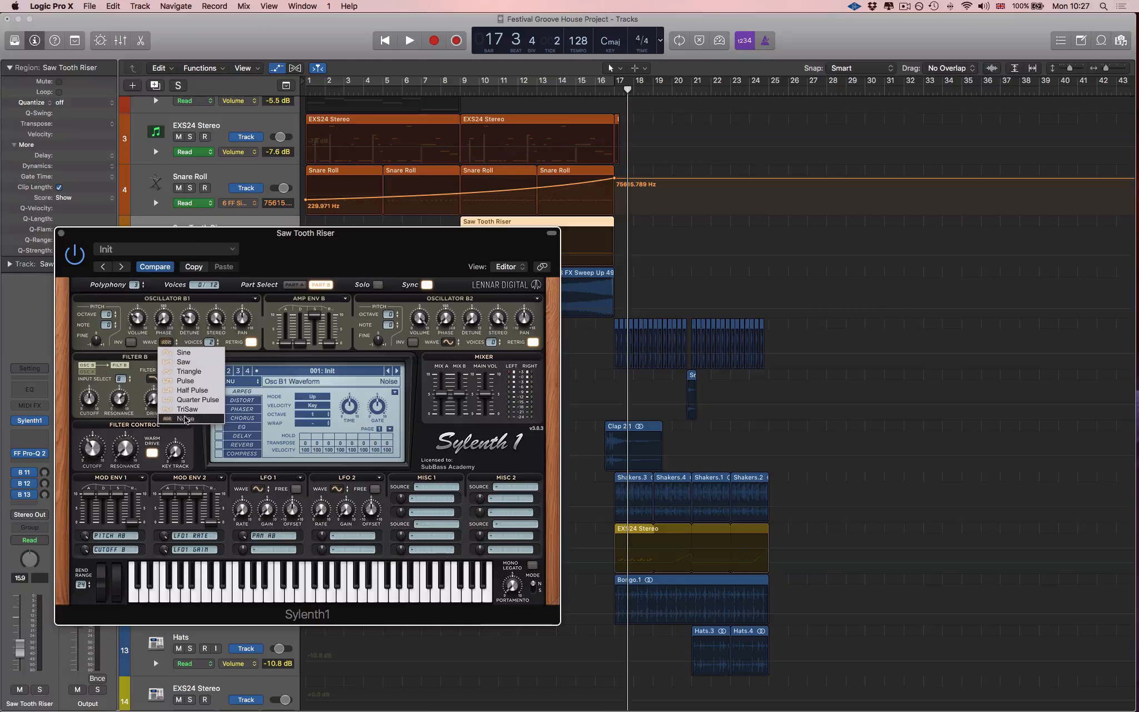
pyautogui.click(142, 333)
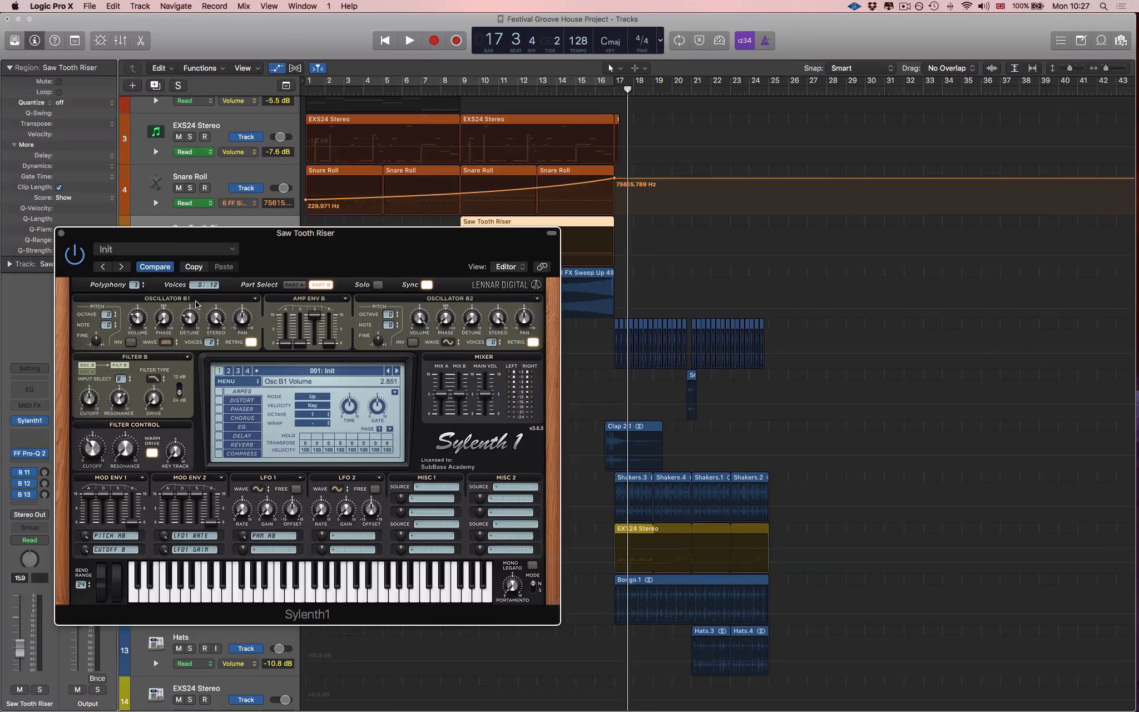
pyautogui.click(295, 286)
pyautogui.click(320, 287)
# - Review the riser's filter type, Part A and Part B settings and LFO 1 rate, keeping its region in view
pyautogui.click(155, 380)
pyautogui.click(291, 285)
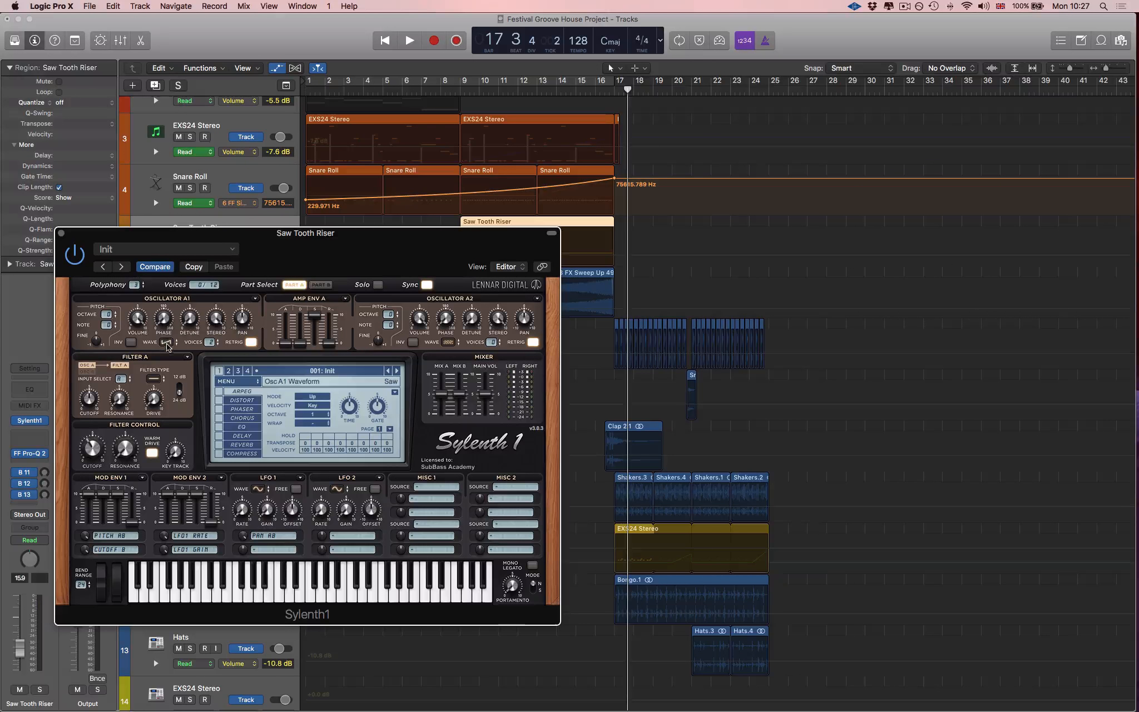
pyautogui.click(321, 285)
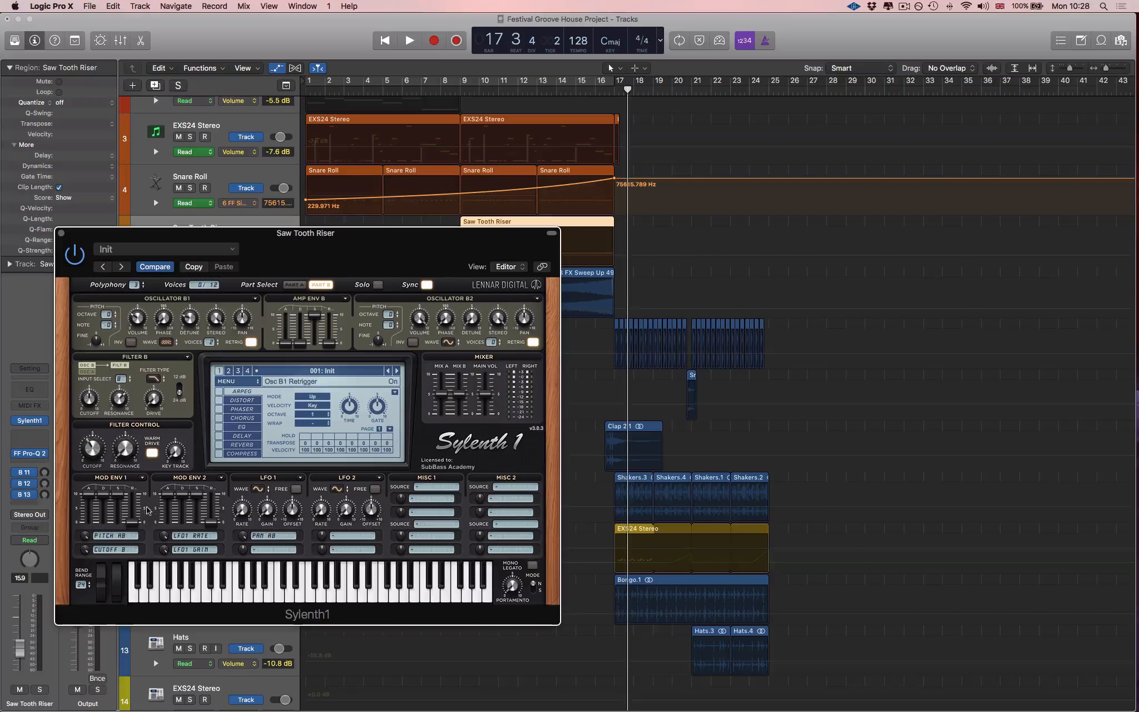
pyautogui.click(293, 285)
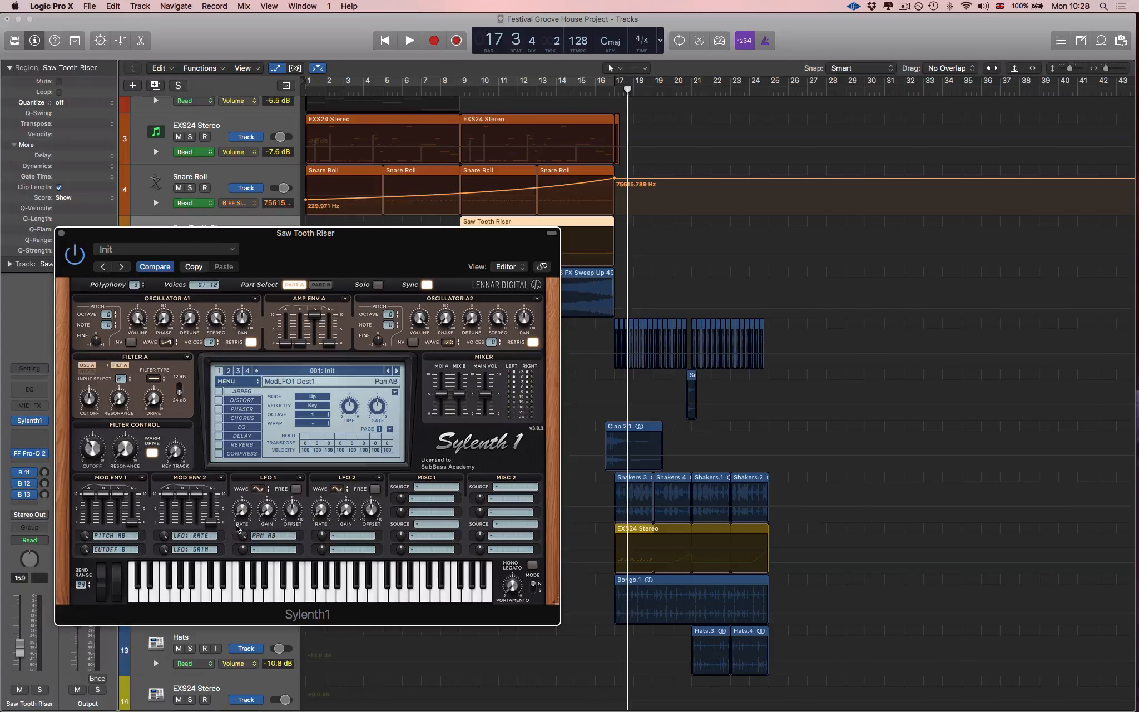
pyautogui.moveTo(241, 516); pyautogui.dragTo(243, 429)
pyautogui.moveTo(506, 244); pyautogui.dragTo(490, 291)
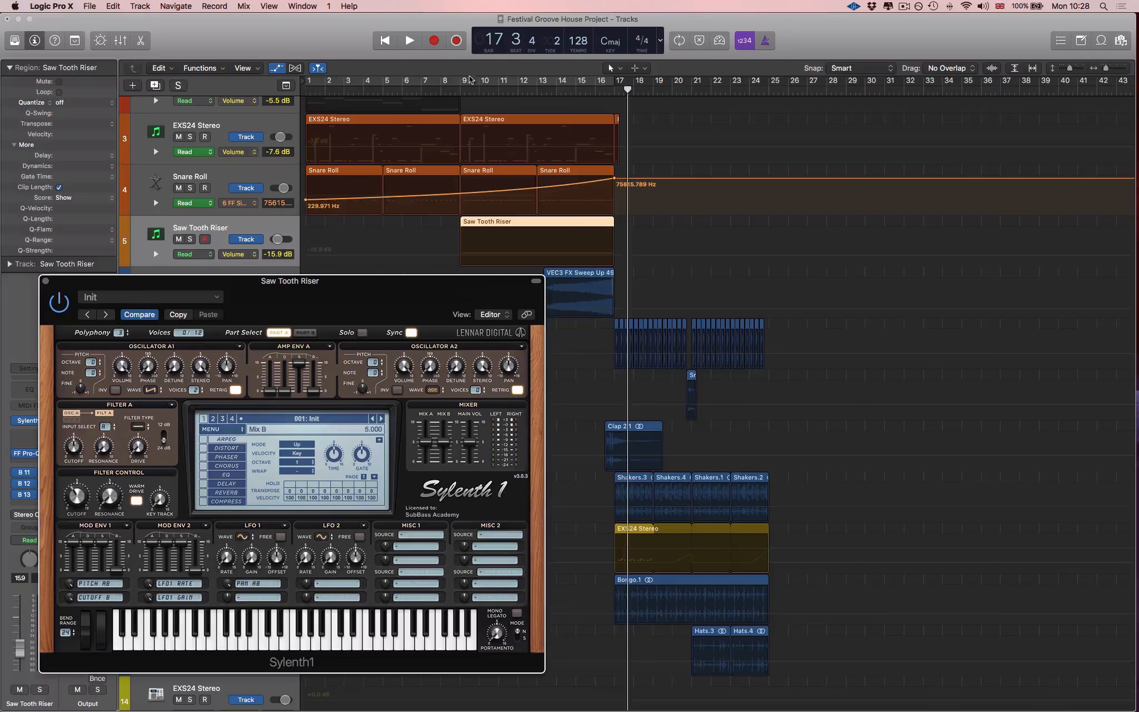
# - Set the cycle range to bars 9 to 17 and audition the Saw Tooth Riser track soloed
pyautogui.moveTo(464, 82); pyautogui.dragTo(610, 87)
pyautogui.press('s')
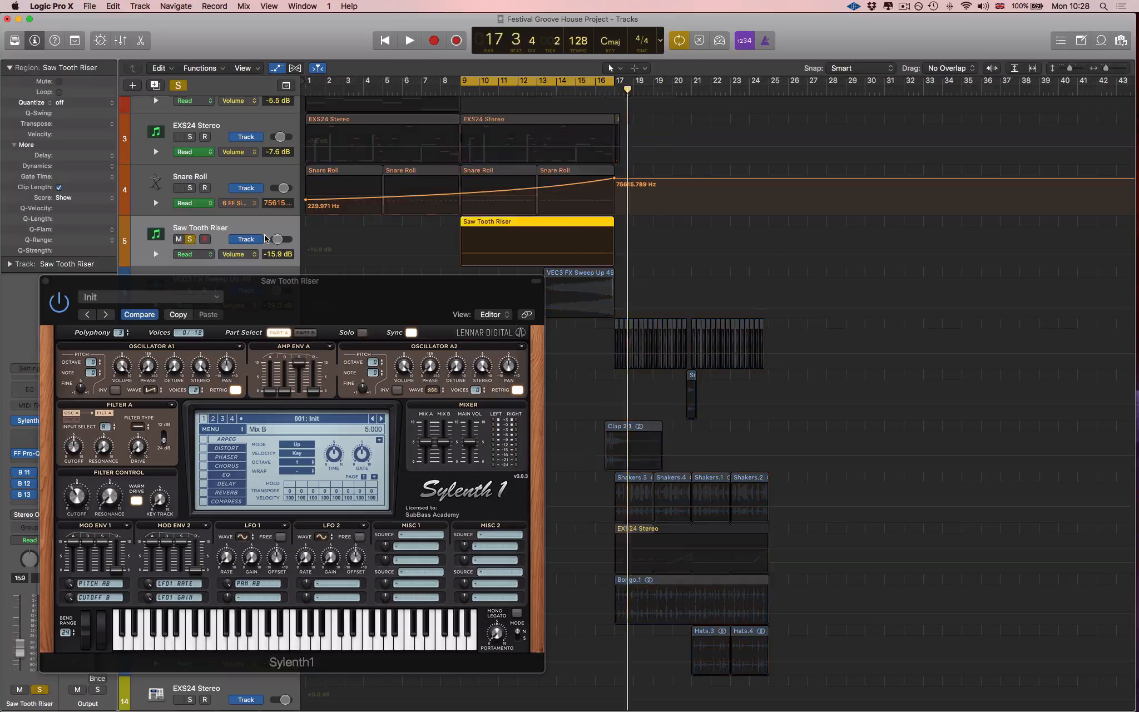
pyautogui.press('space')
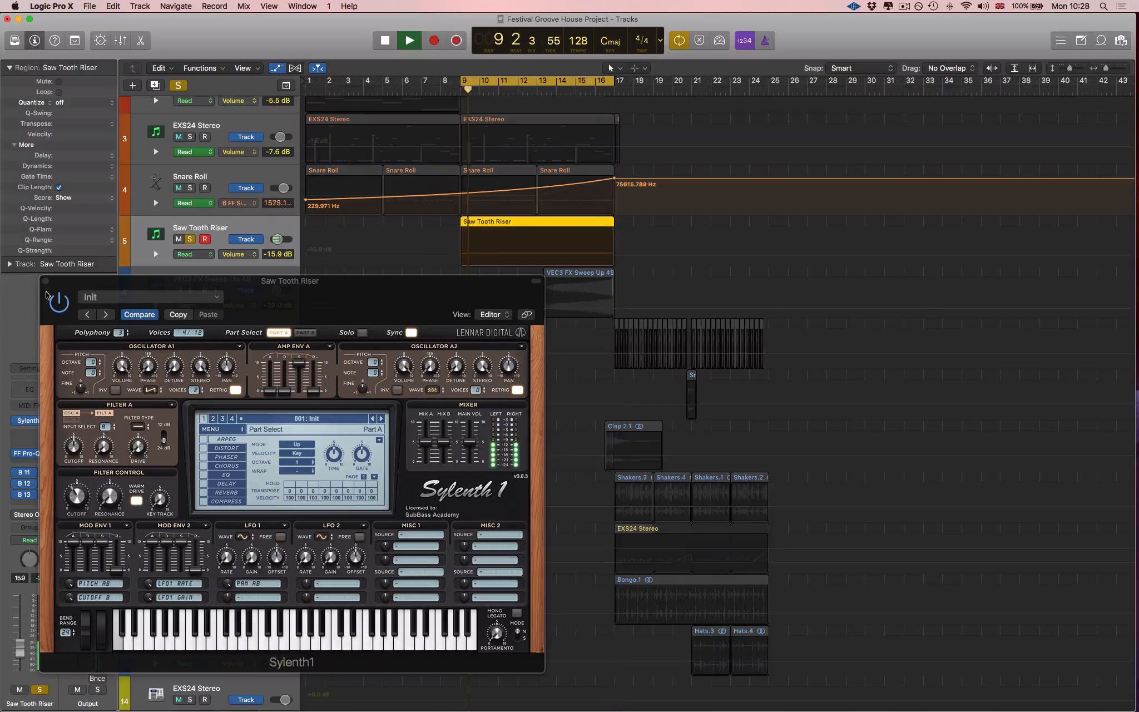
pyautogui.press('space')
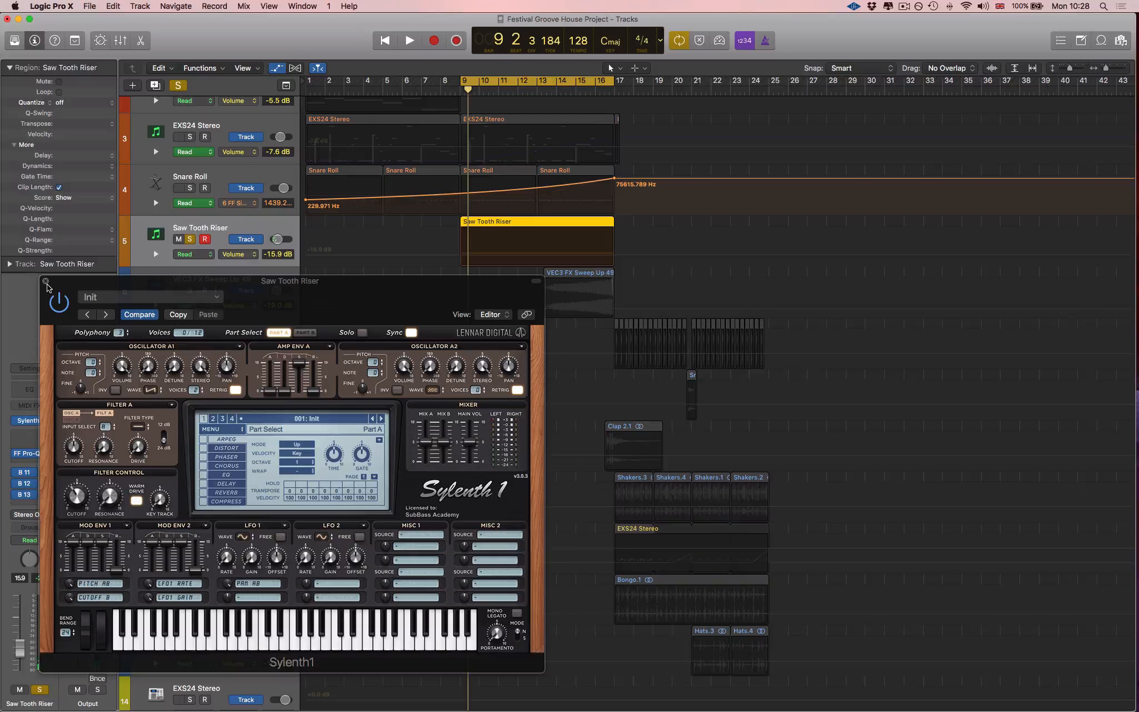
# - Close the synth window and audition the Snare Roll, Saw Tooth Riser and VEC3 FX Sweep Up 49 tracks soloed together
pyautogui.click(46, 282)
pyautogui.click(190, 239)
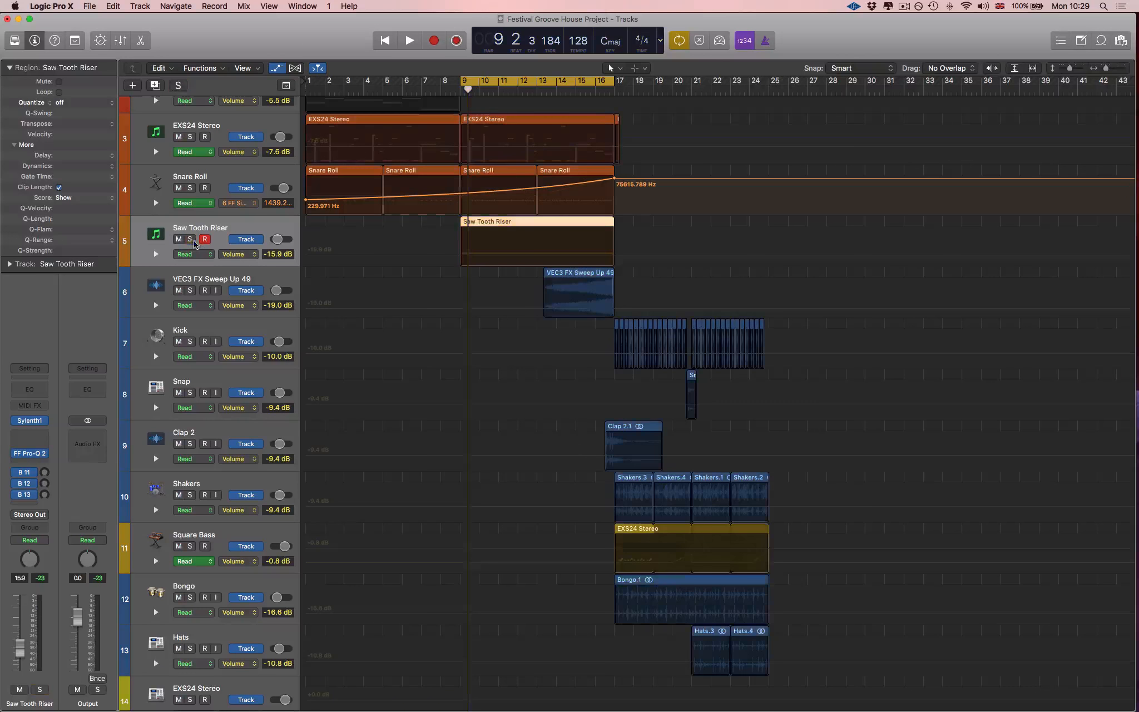
pyautogui.click(189, 187)
pyautogui.press('space')
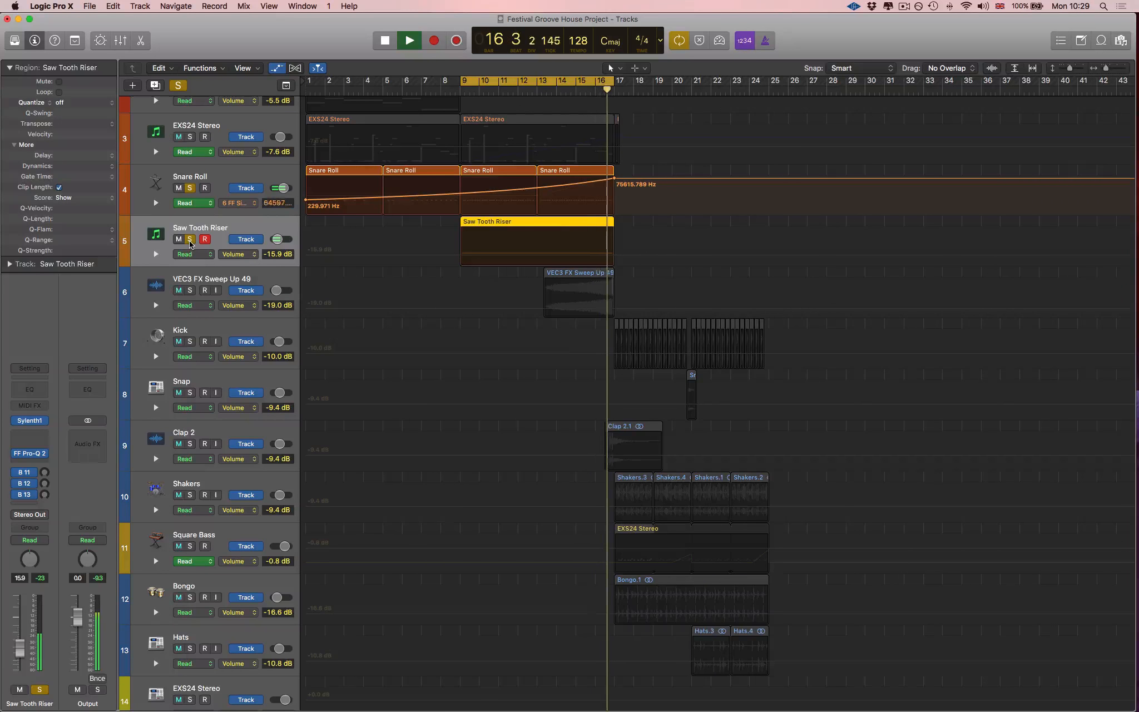
pyautogui.press('space')
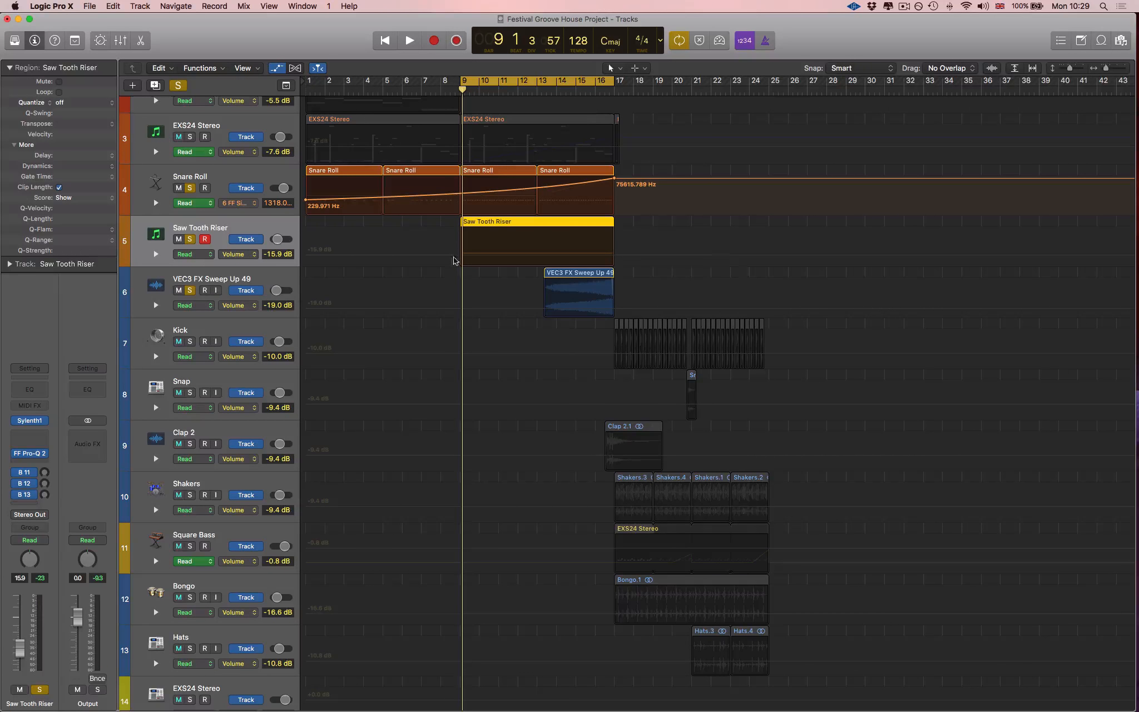
# - Shorten the cycle range to bars 13 to 17 and audition only the VEC3 FX Sweep Up 49 track soloed
pyautogui.click(245, 276)
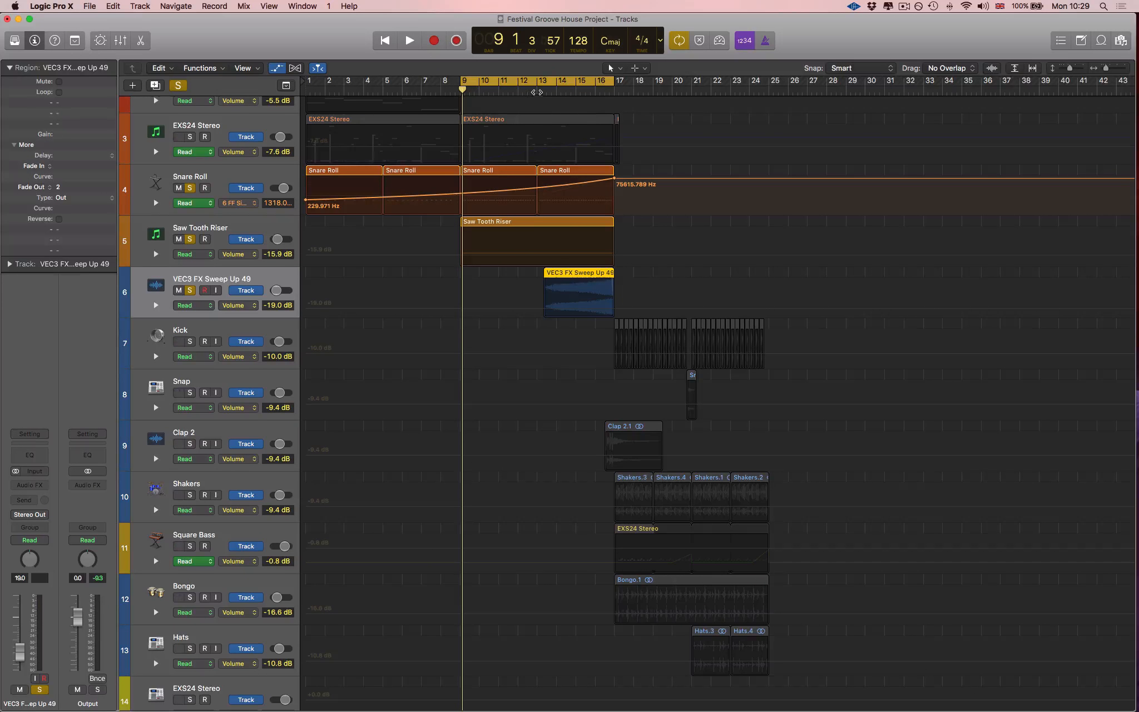
pyautogui.moveTo(461, 82); pyautogui.dragTo(538, 82)
pyautogui.keyDown('alt'); pyautogui.click(189, 291); pyautogui.keyUp('alt')
pyautogui.press('space')
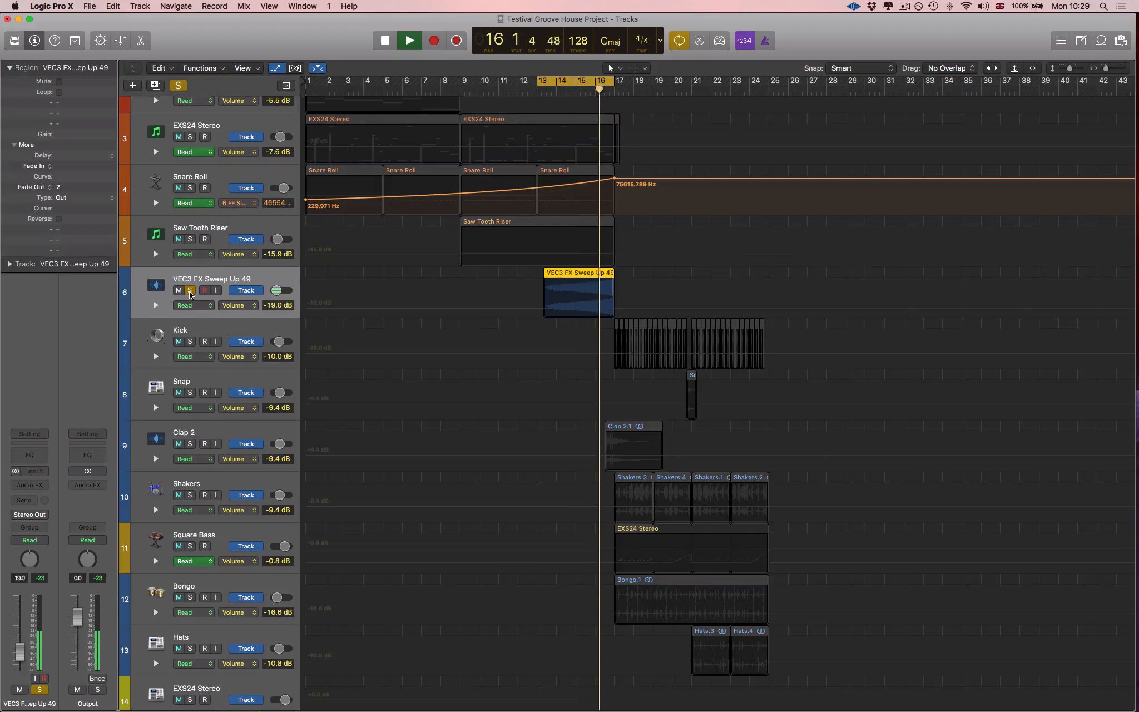
pyautogui.press('space')
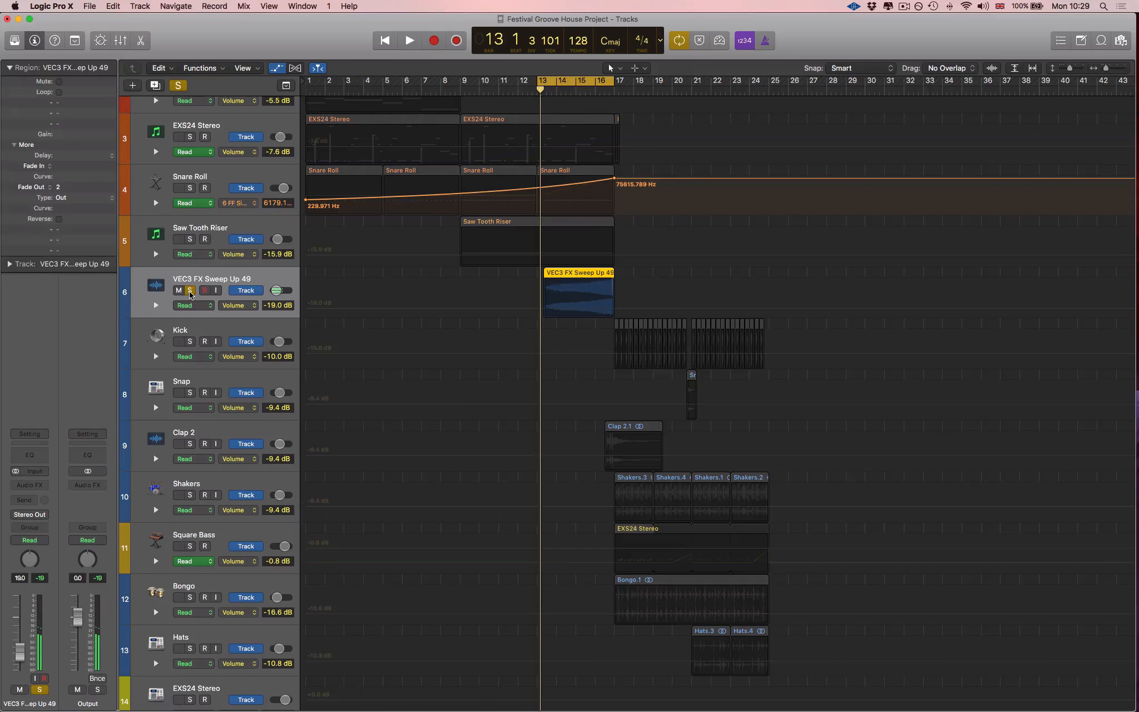
# - Solo the Snare Roll and Saw Tooth Riser tracks together with the VEC3 FX Sweep Up 49 track
pyautogui.click(190, 292)
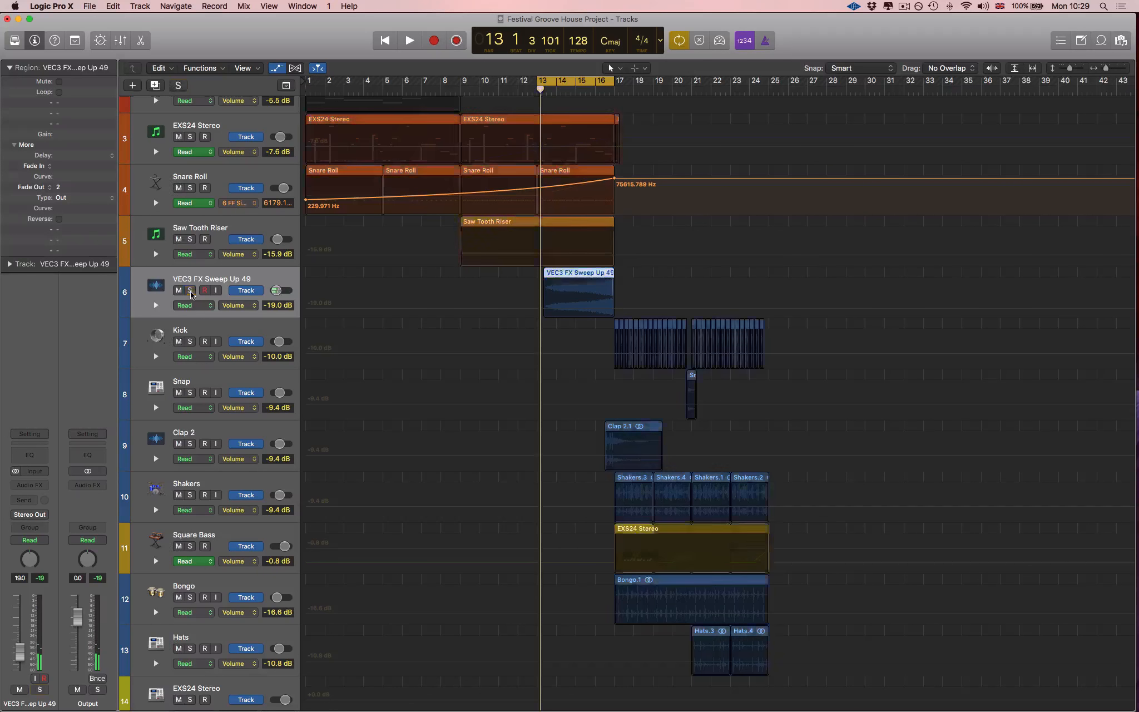
pyautogui.click(190, 188)
pyautogui.click(190, 239)
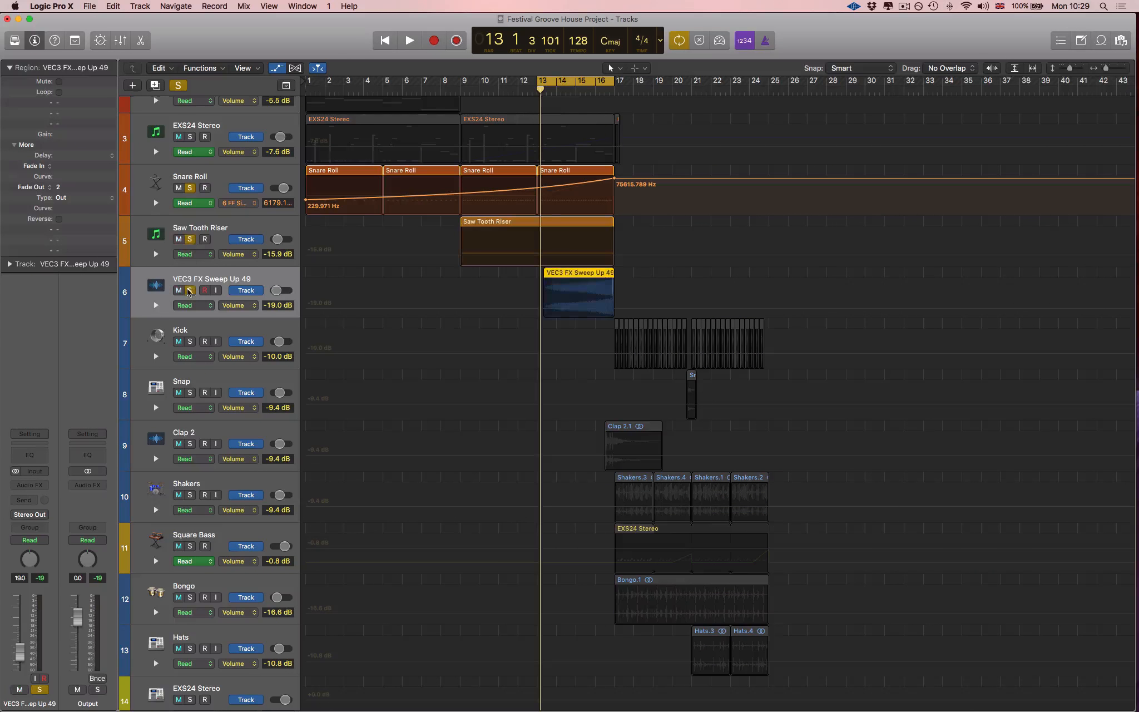
# - Hide the track automation, extend the cycle range to bars 9 to 17 and audition the soloed build-up tracks
pyautogui.press('a')
pyautogui.moveTo(461, 83); pyautogui.dragTo(614, 83)
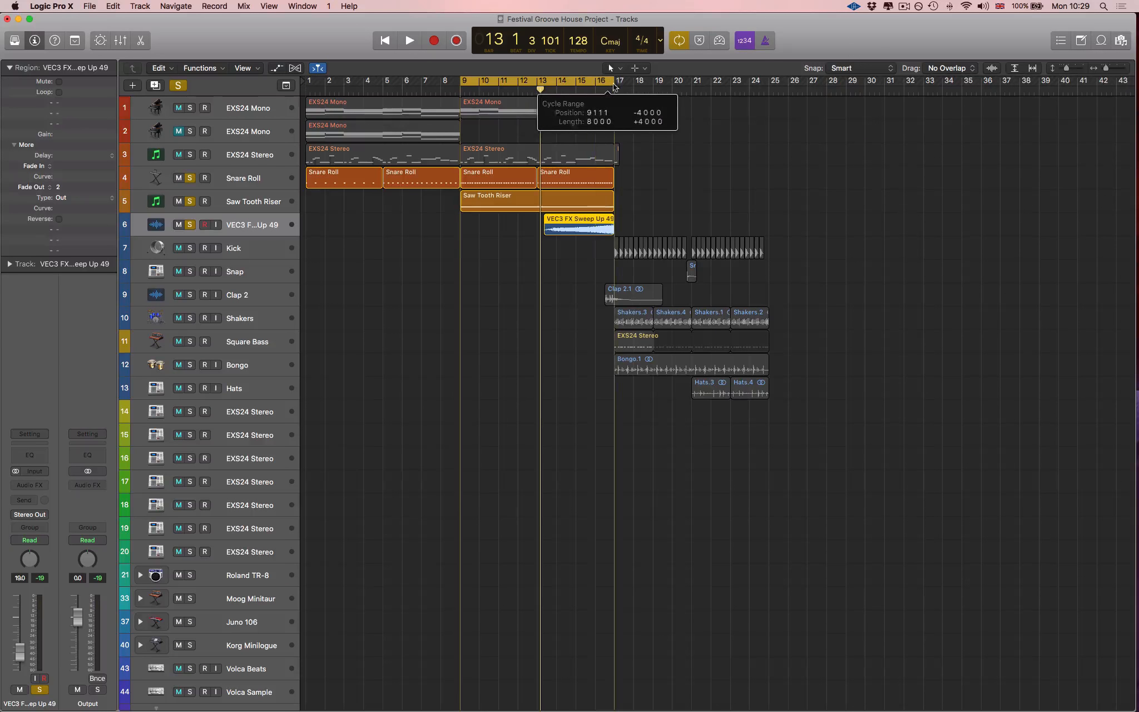
pyautogui.click(679, 143)
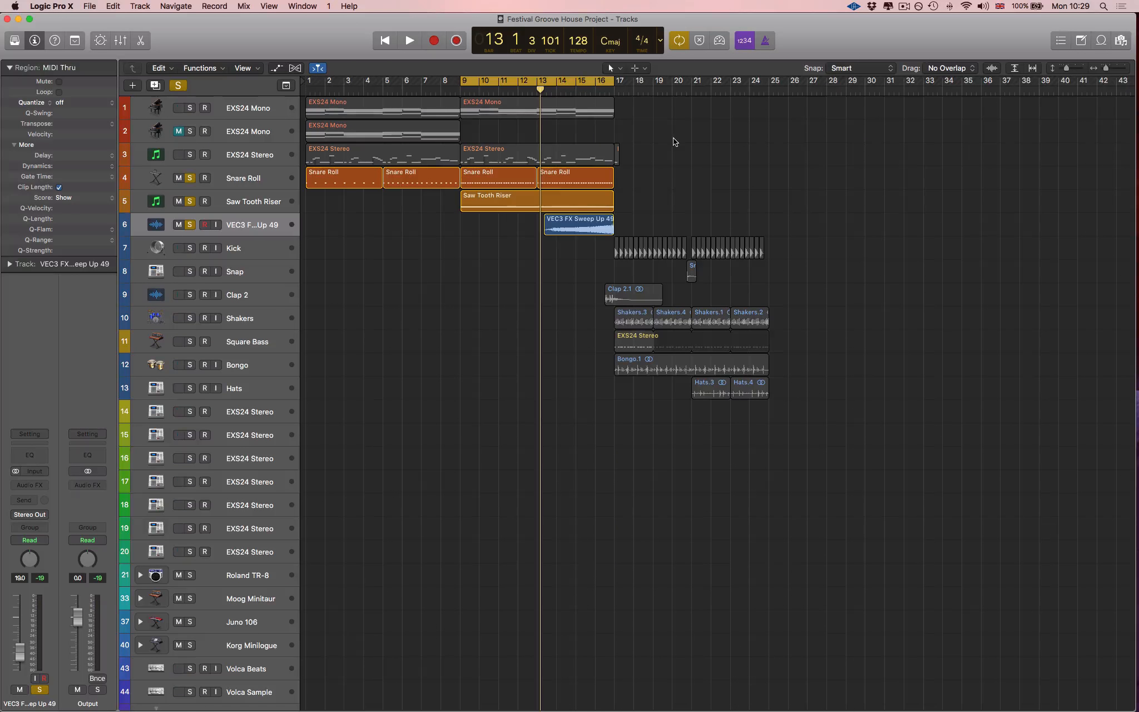
pyautogui.press('space')
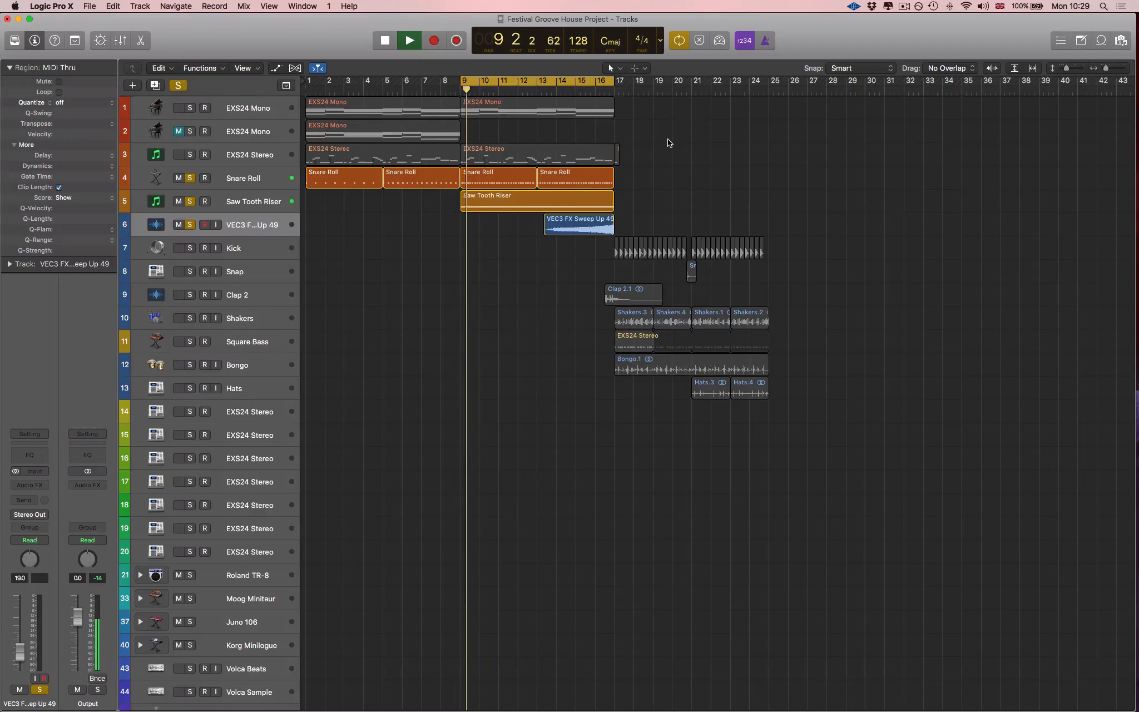
# - Clear the solos on all tracks and audition the build-up in the full mix
pyautogui.click(190, 178)
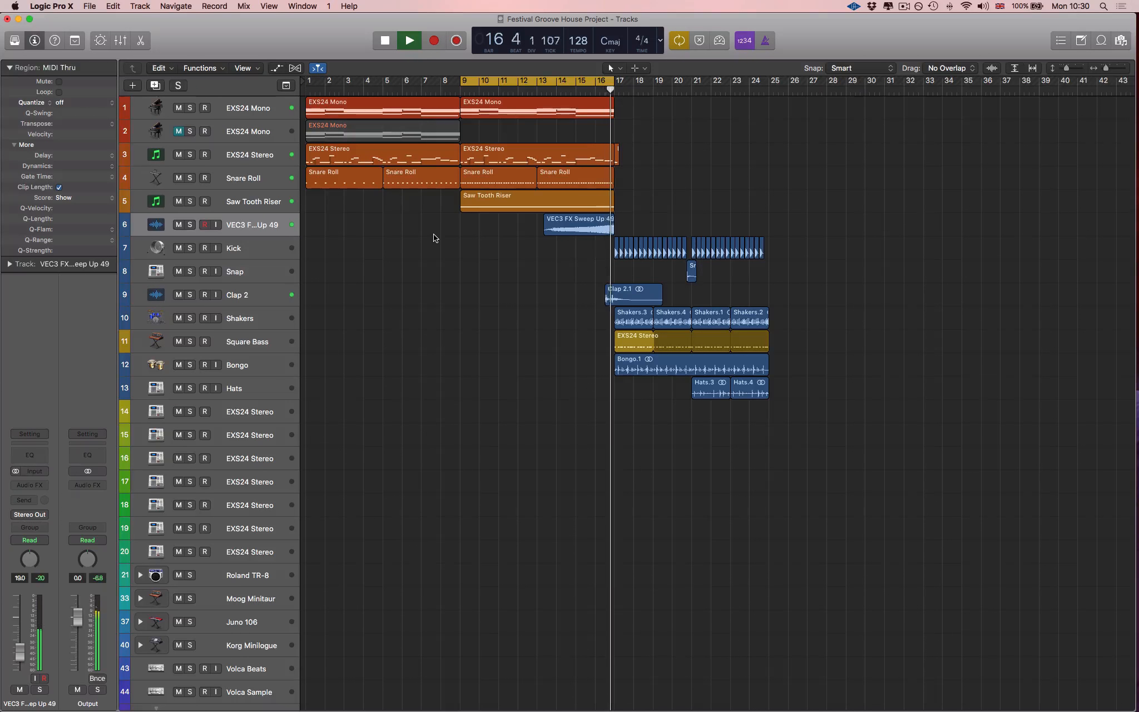
pyautogui.press('space')
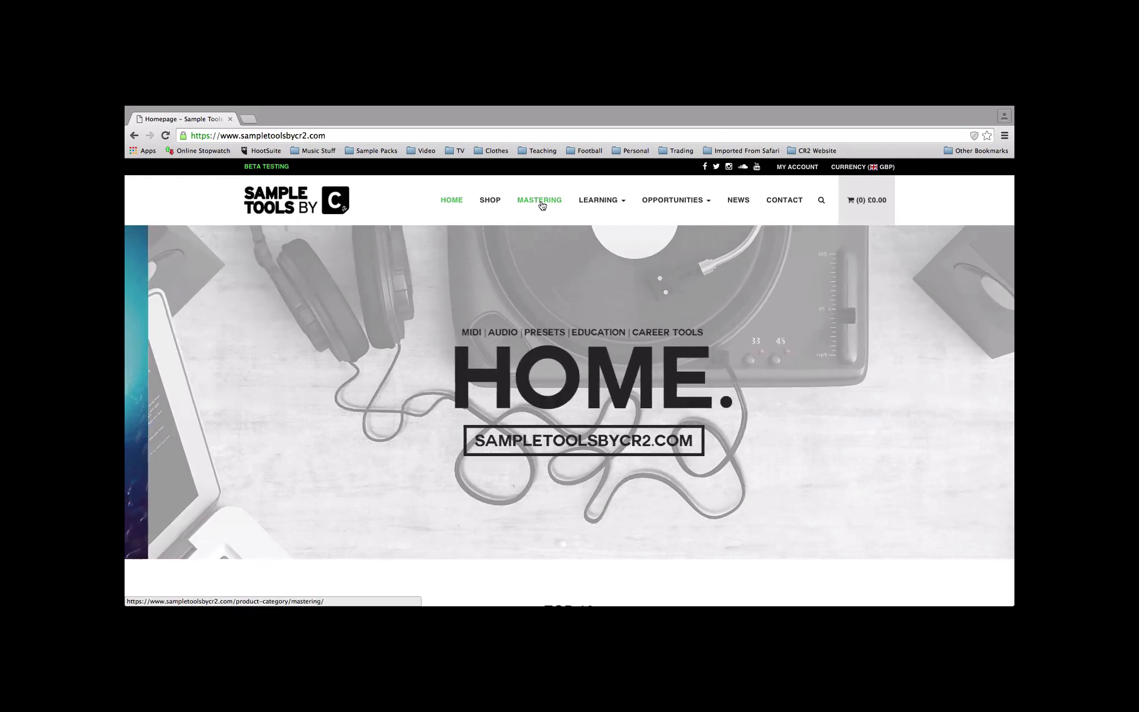
# - In the web browser, open the Mastering page of sampletoolsbycr2.com and look through the services offered
pyautogui.click(542, 204)
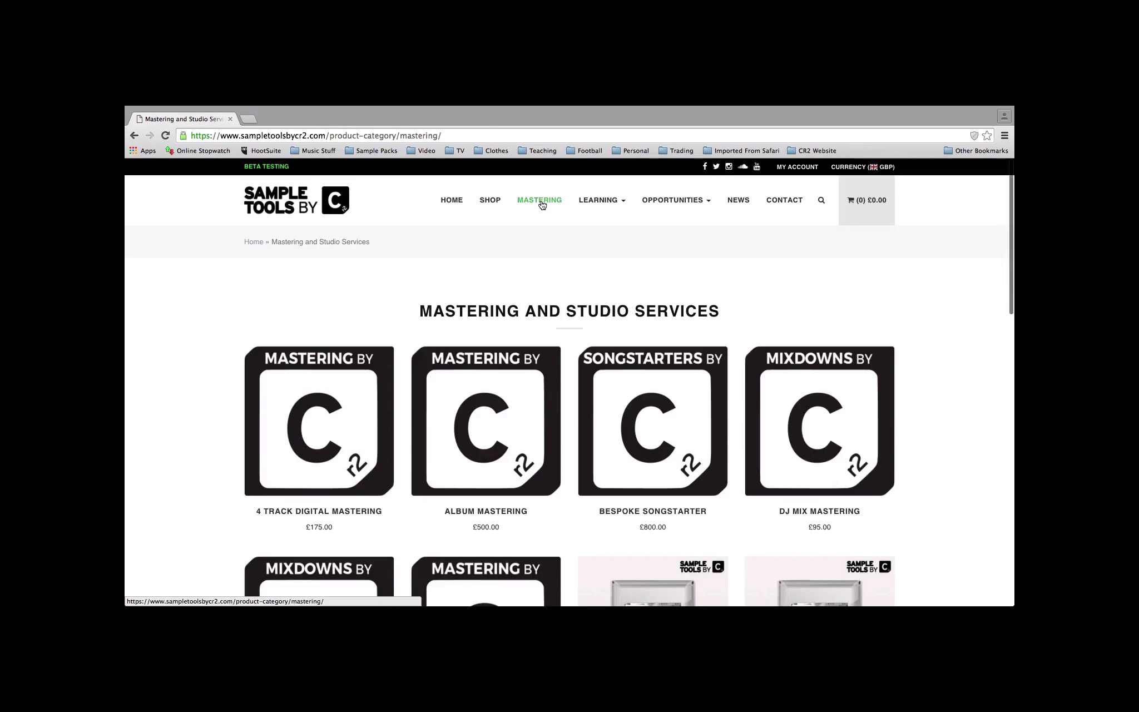
pyautogui.scroll(-6, 347, 297)
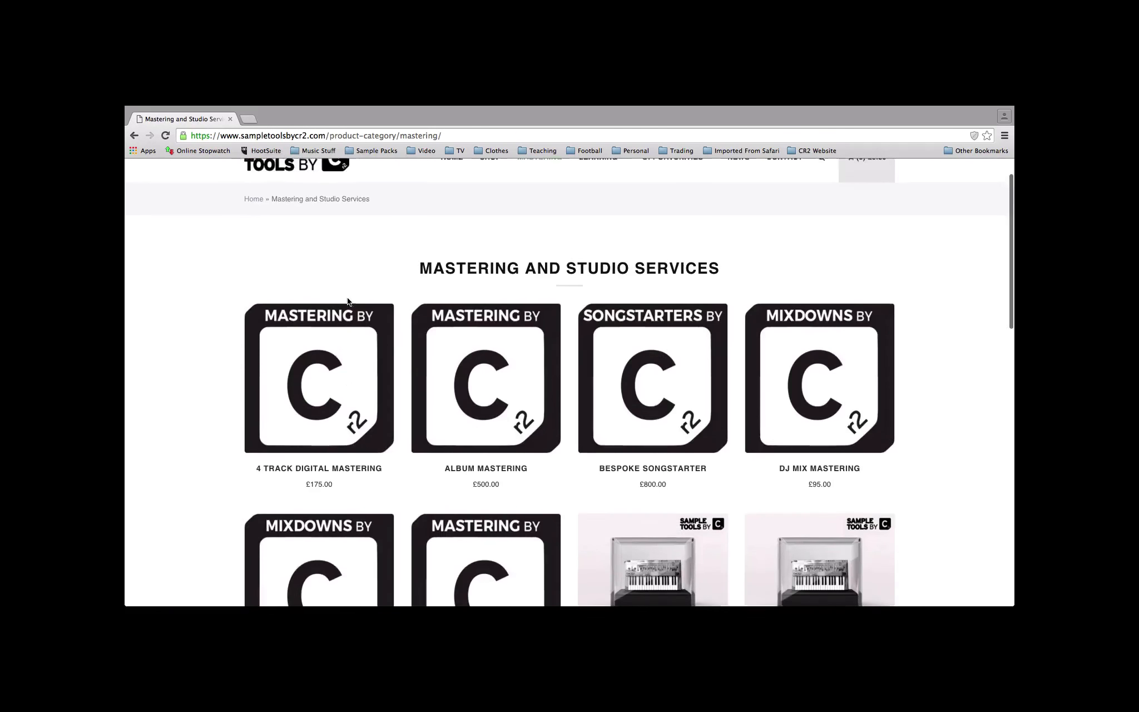
pyautogui.scroll(-8, 347, 301)
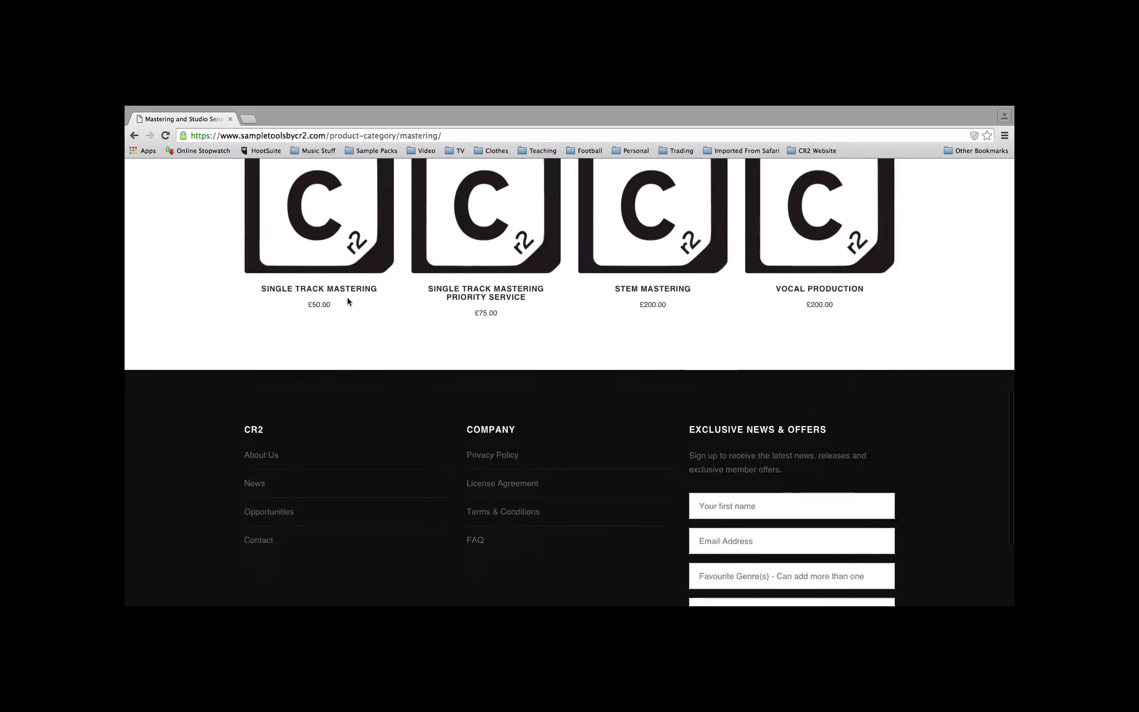